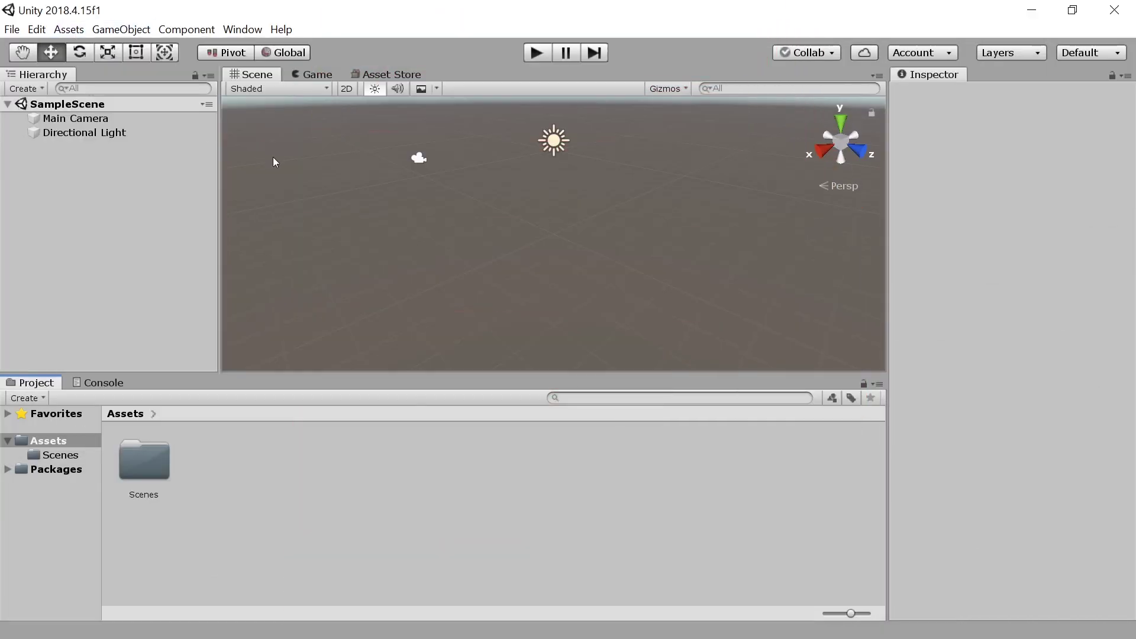
# Browse the Hub Editor folders for a custom package, then cancel without importing
pyautogui.click(68, 29)
pyautogui.moveTo(217, 213)
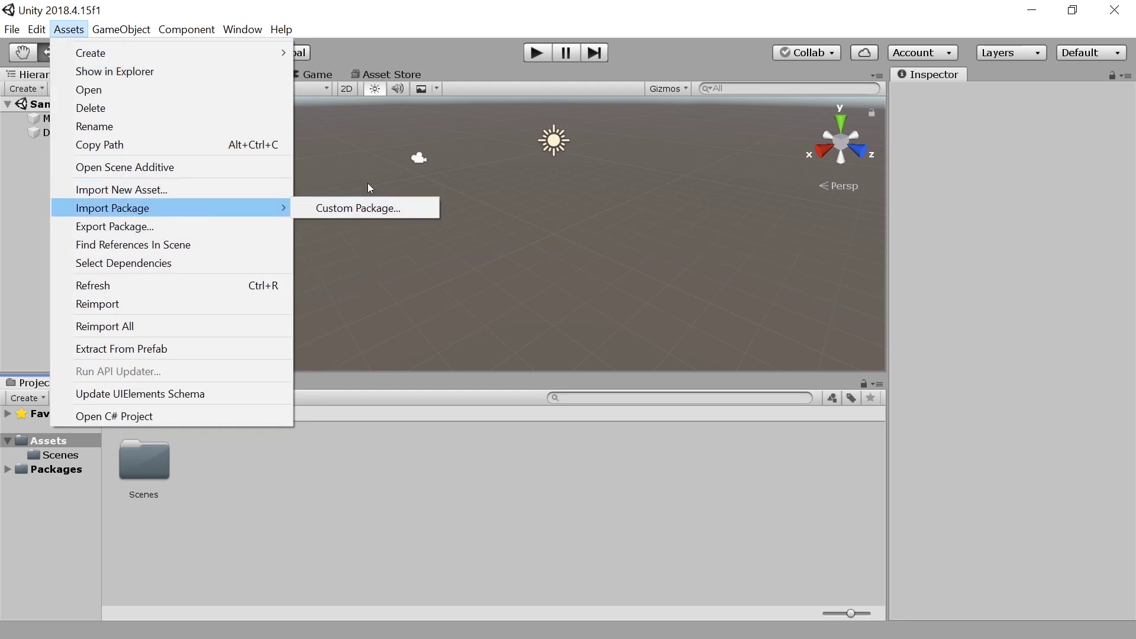
pyautogui.click(354, 210)
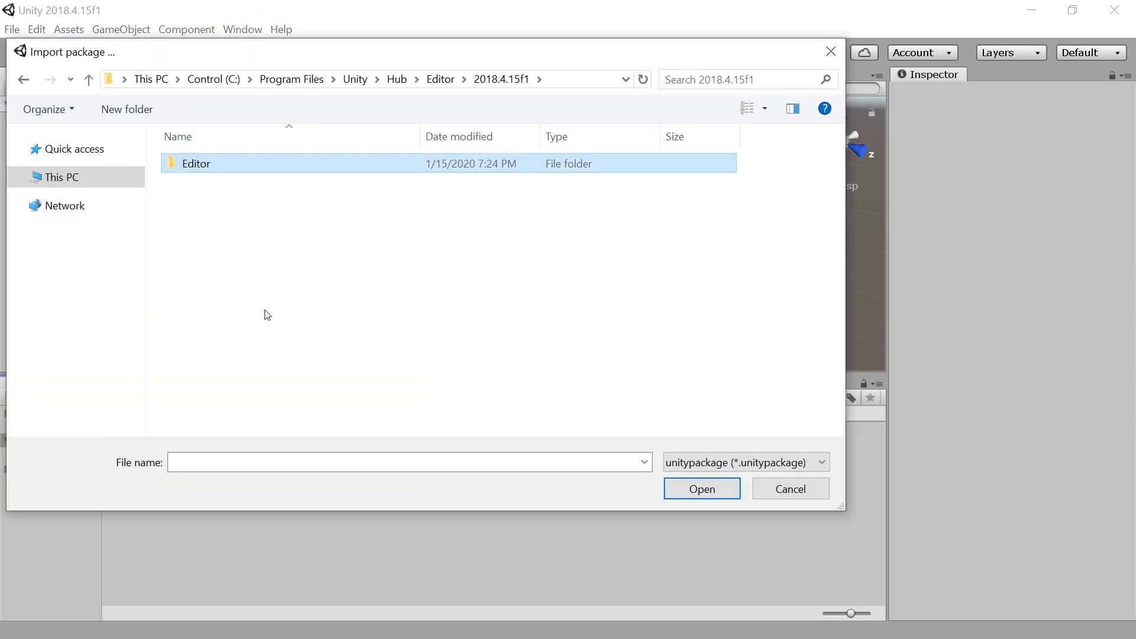
pyautogui.press('Return')
pyautogui.press('Down')
pyautogui.press('Down')
pyautogui.press('BackSpace')
pyautogui.press('BackSpace')
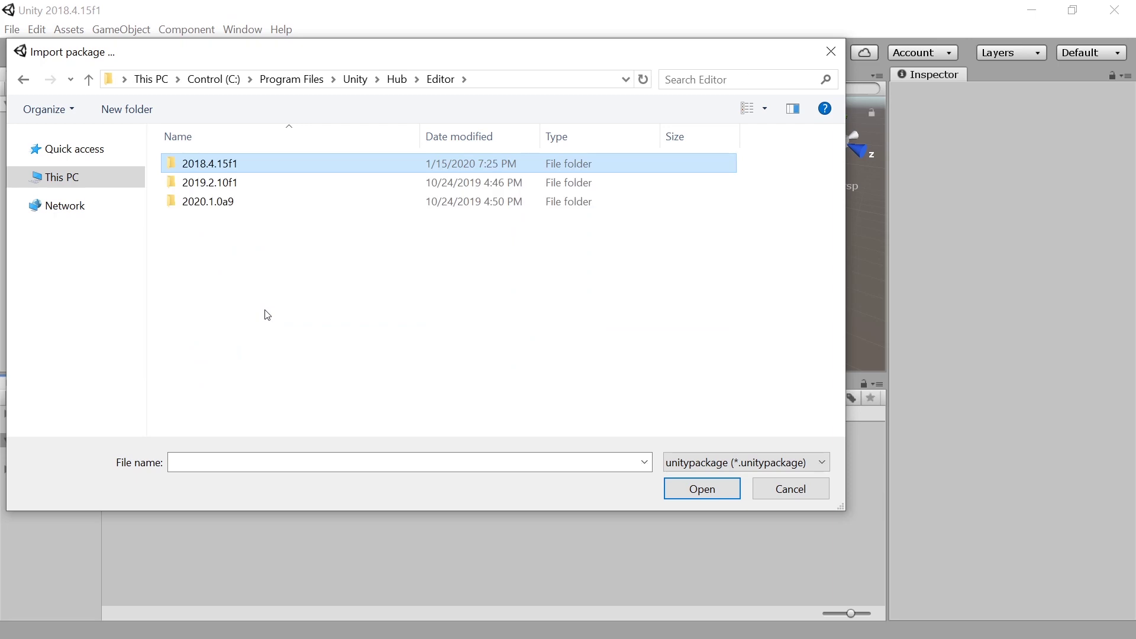
pyautogui.press('Escape')
pyautogui.click(281, 29)
# Check the Unity version in the About Unity window, then close it
pyautogui.click(303, 50)
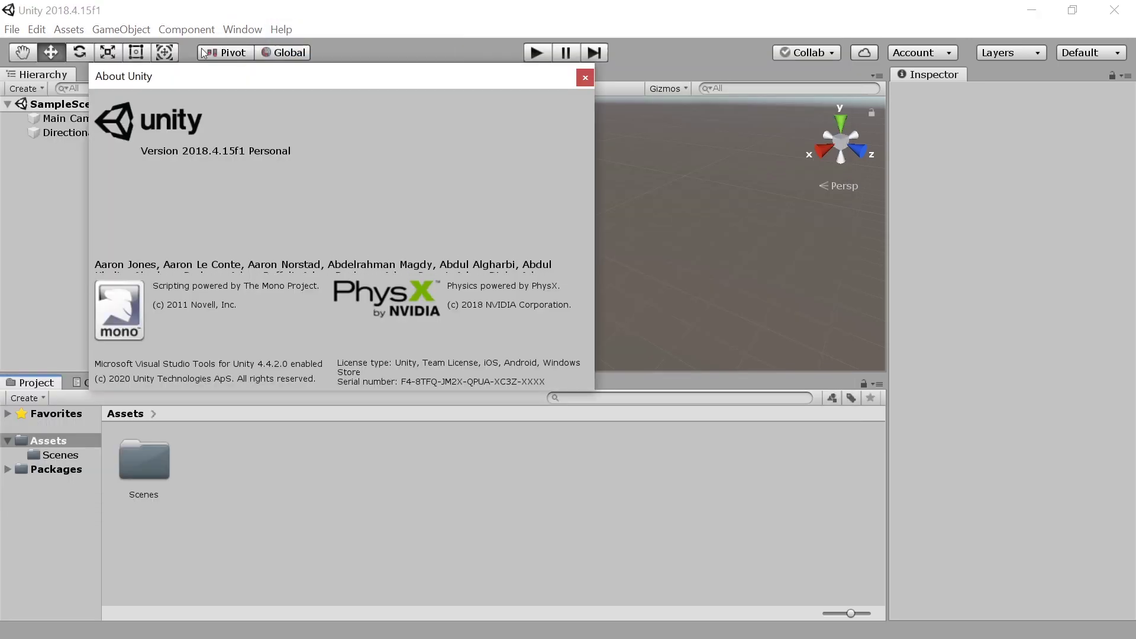
pyautogui.moveTo(232, 82); pyautogui.dragTo(409, 151)
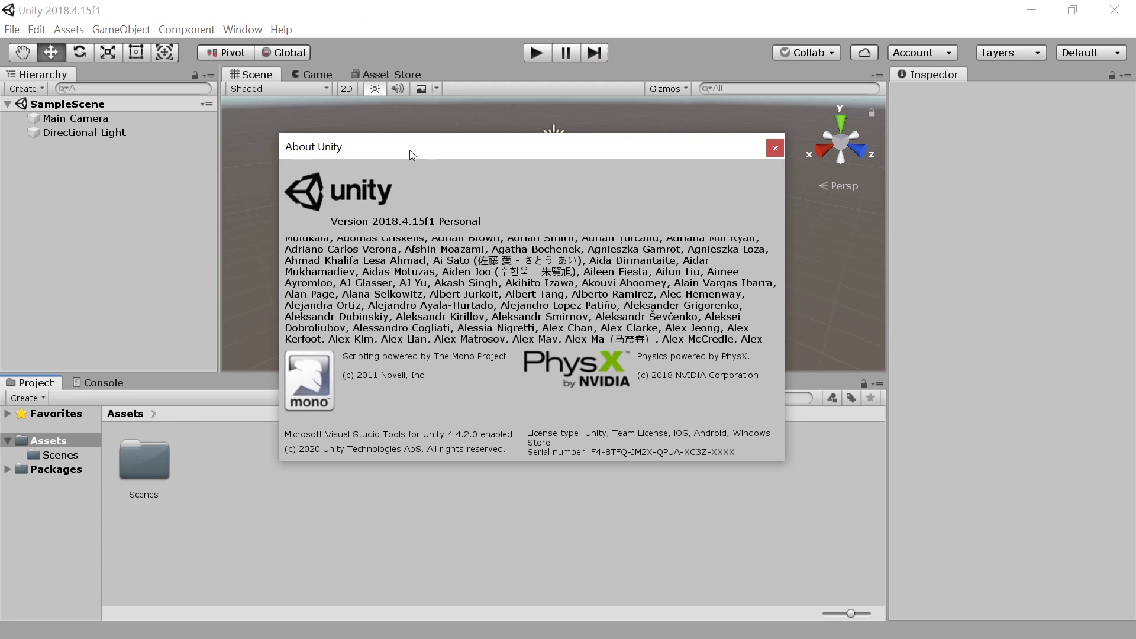
pyautogui.click(779, 143)
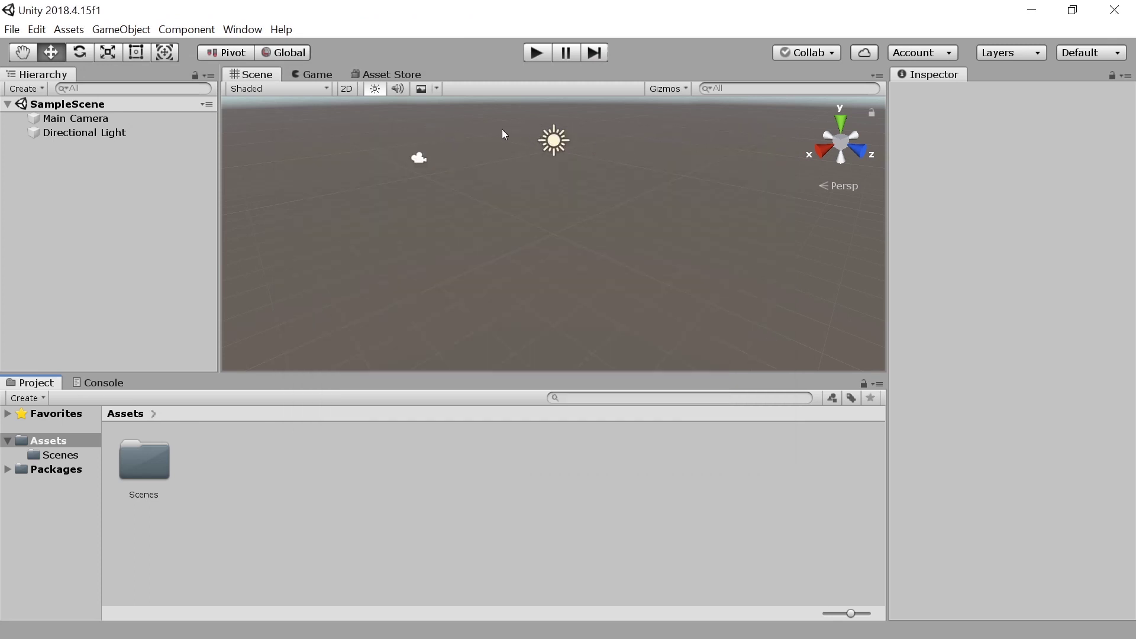
# Maximize the Asset Store and enter 'standard assets' in its search box
pyautogui.click(395, 75)
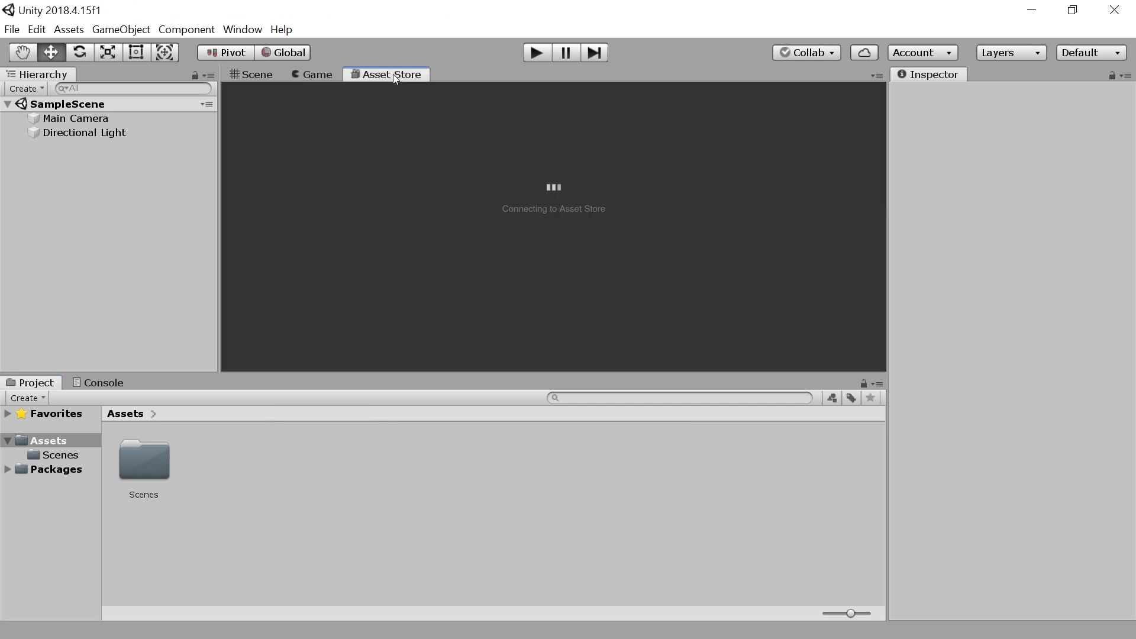
pyautogui.doubleClick(396, 75)
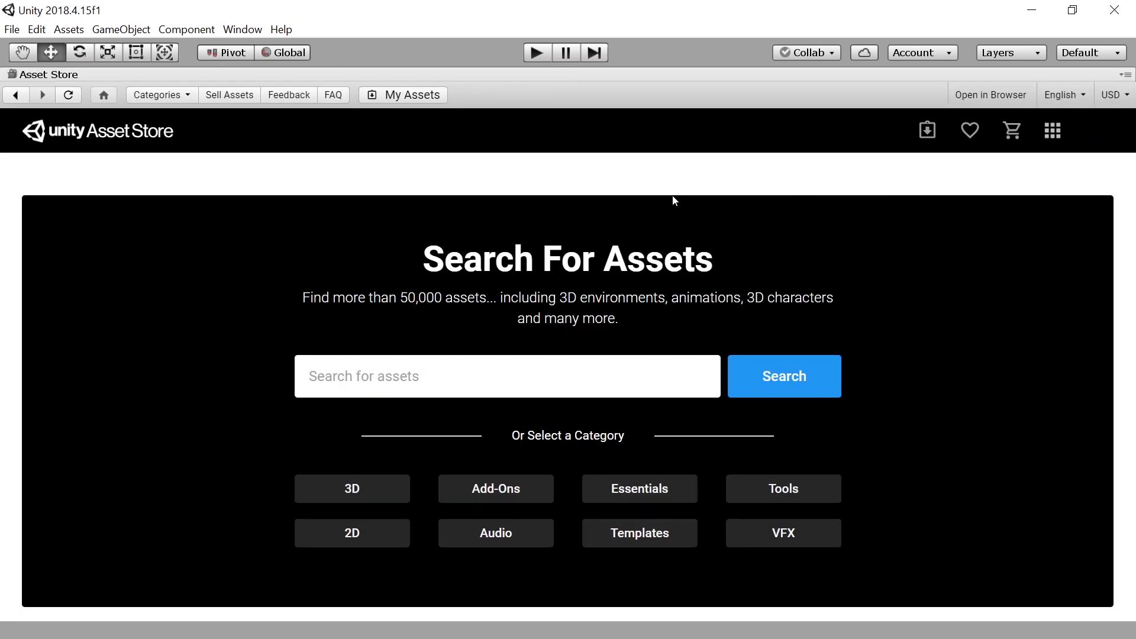
pyautogui.click(552, 362)
pyautogui.write('standard asset')
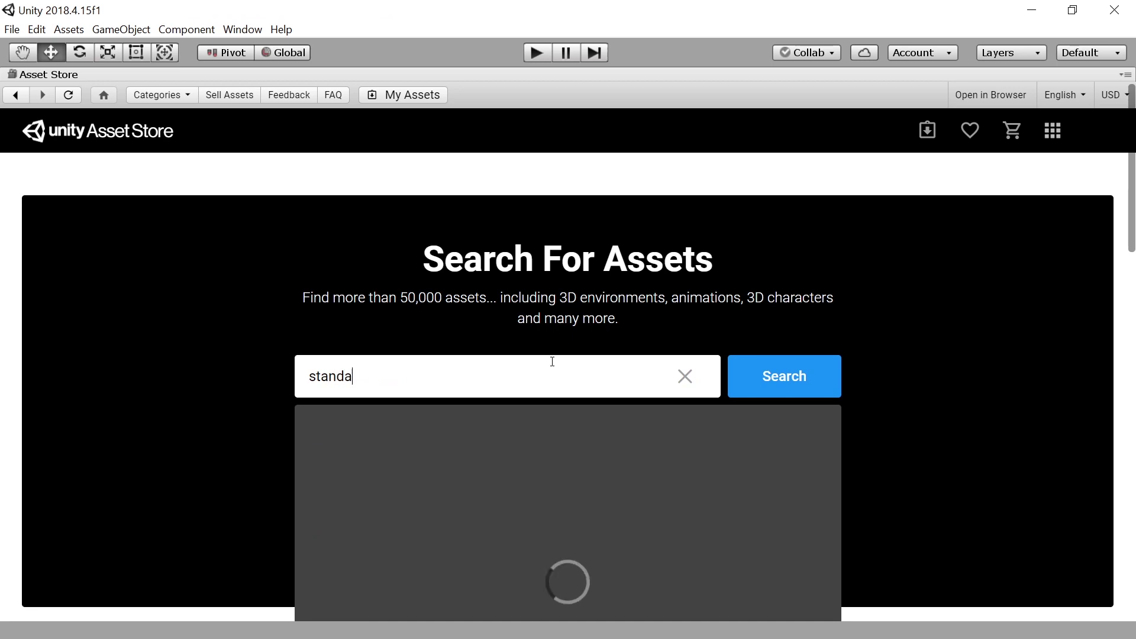
pyautogui.write('s')
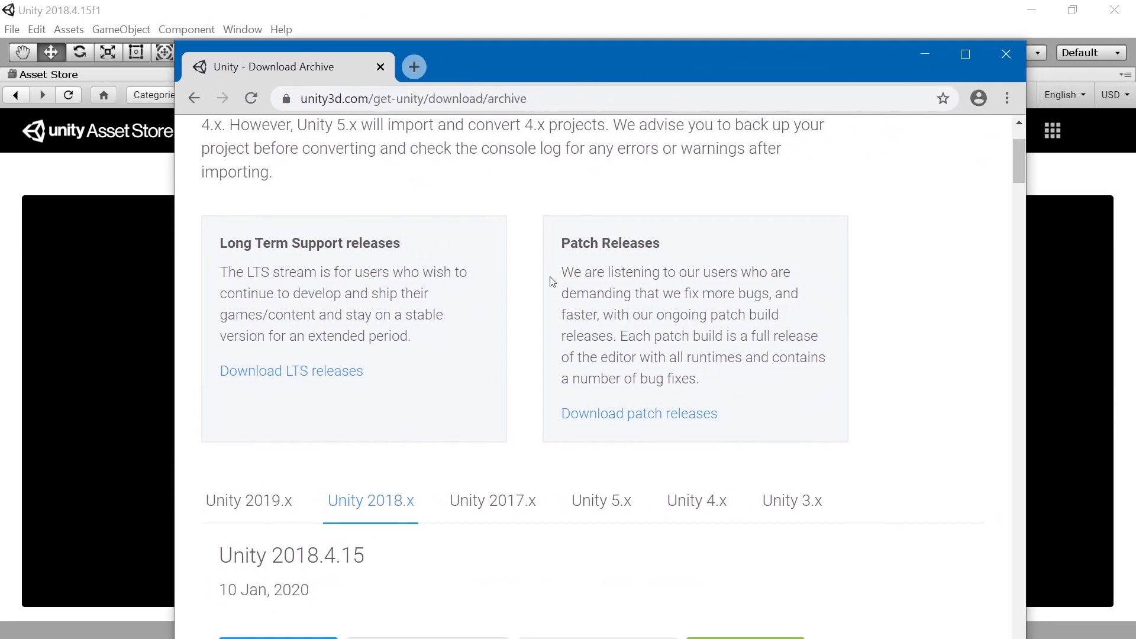
# Show the Unity 2017.x archive in the browser, move it aside, and run the search
pyautogui.click(507, 514)
pyautogui.moveTo(591, 39); pyautogui.dragTo(577, 74)
pyautogui.scroll(-6, 574, 197)
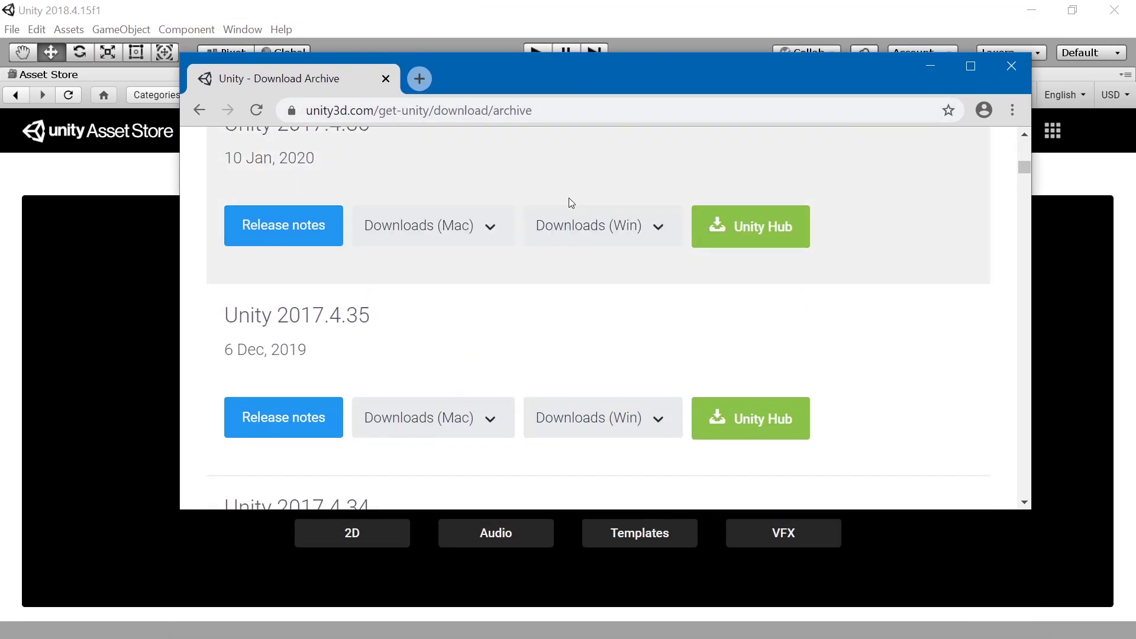
pyautogui.moveTo(467, 77); pyautogui.dragTo(1135, 74)
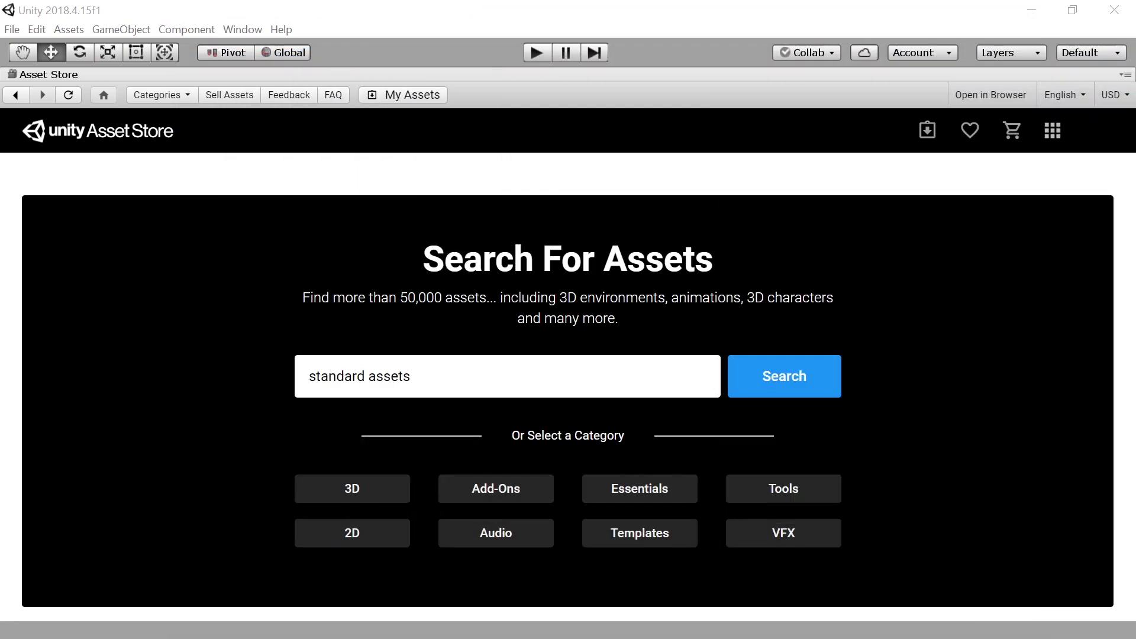
pyautogui.click(780, 374)
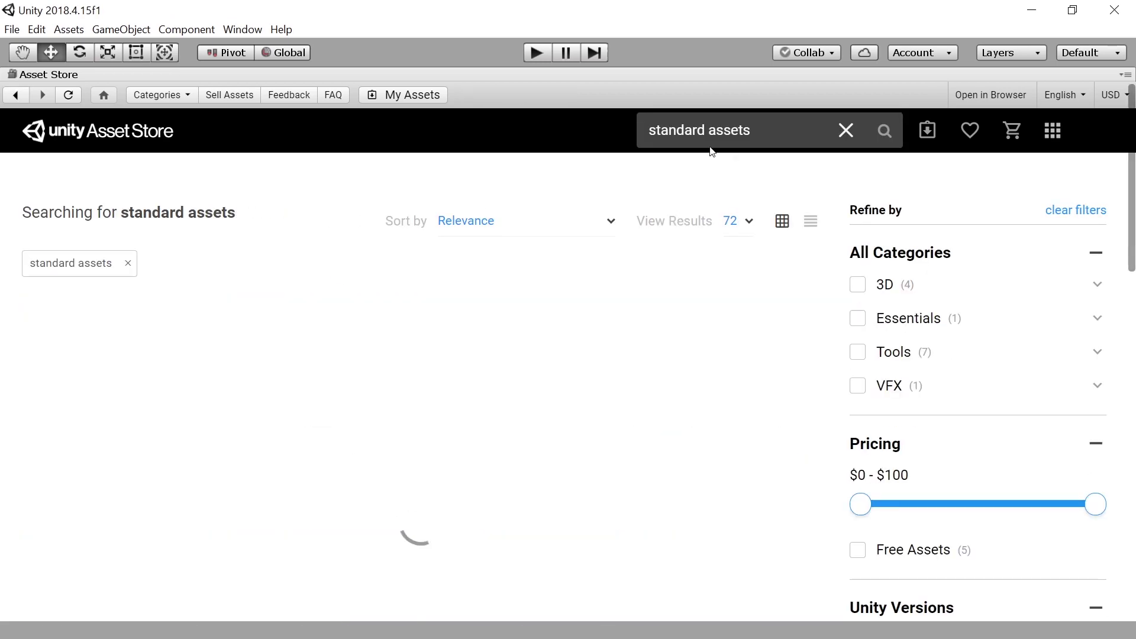
# Download the Standard Assets (for Unity 2017.3) package and start importing it
pyautogui.click(110, 349)
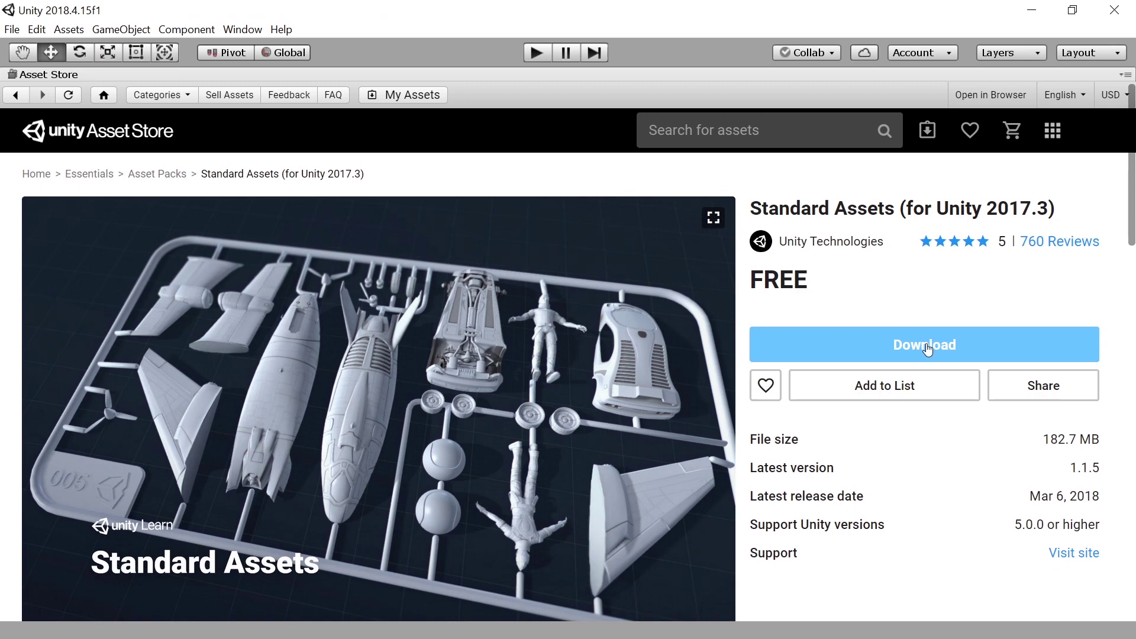
pyautogui.click(926, 345)
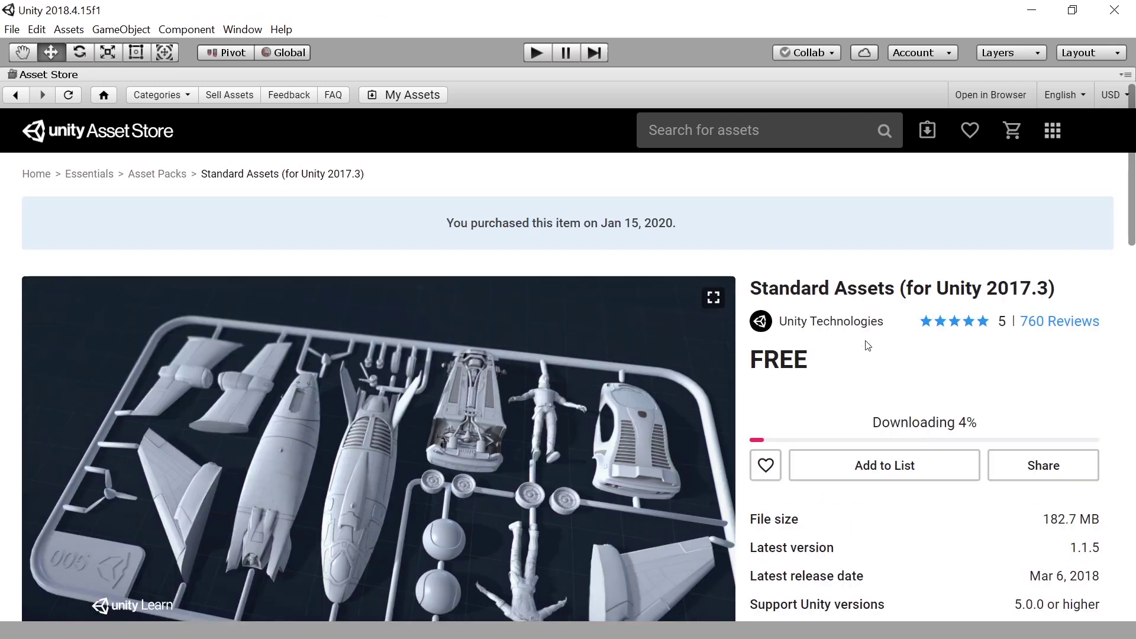
pyautogui.scroll(-2, 927, 414)
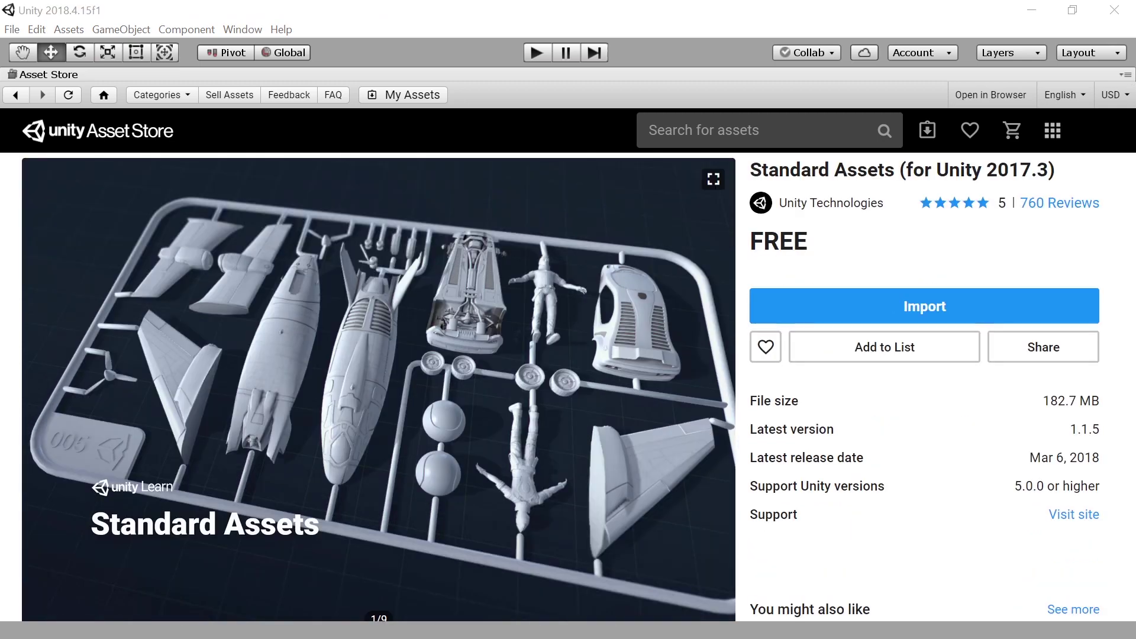
pyautogui.click(920, 312)
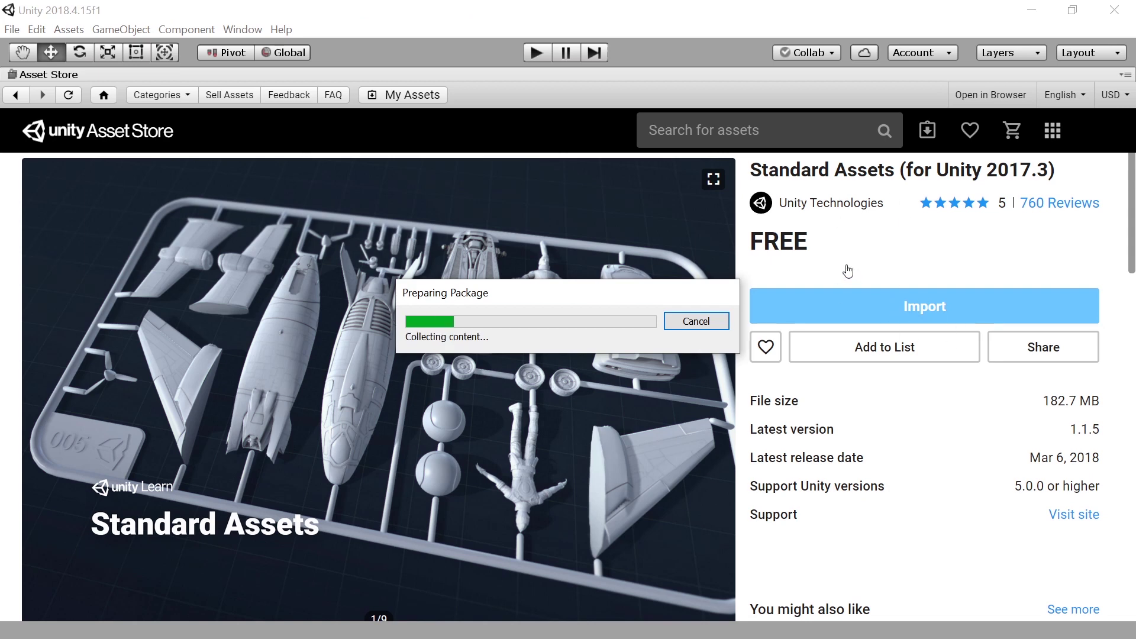
# Collapse the SampleScenes and Standard_Assets folders in the import dialog and import everything
pyautogui.moveTo(715, 19); pyautogui.dragTo(581, 55)
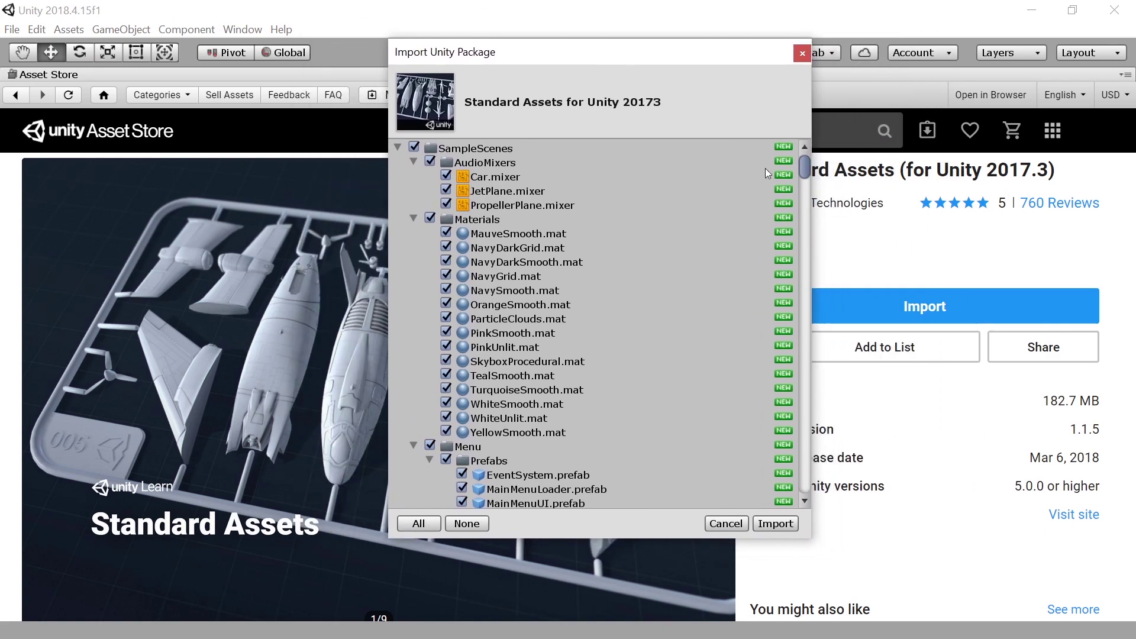
pyautogui.moveTo(808, 168); pyautogui.dragTo(801, 143)
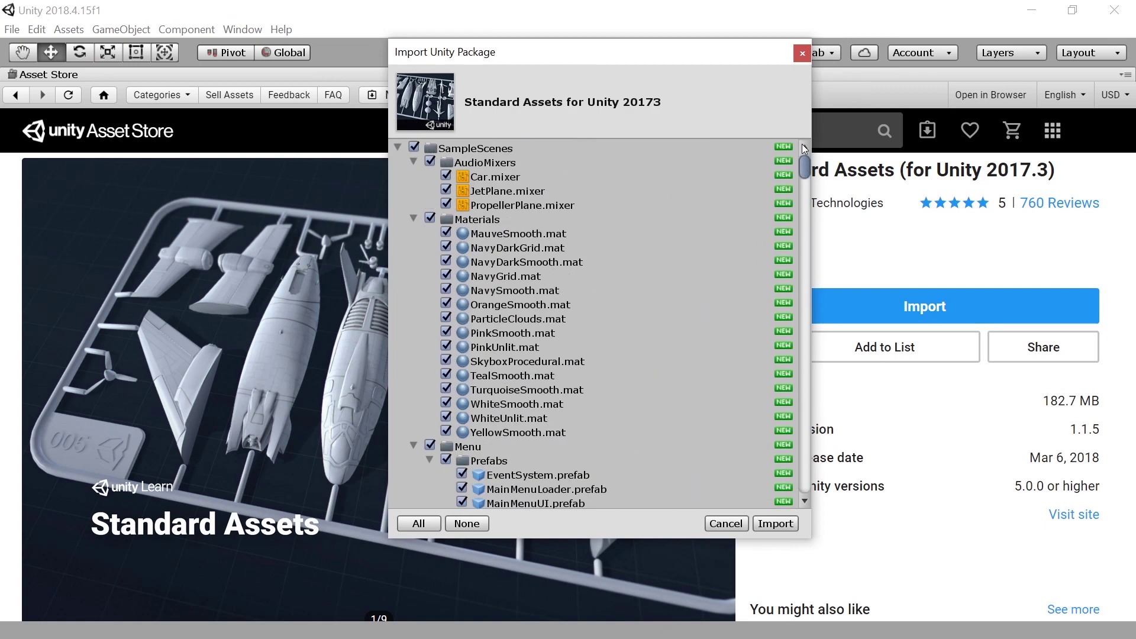
pyautogui.click(414, 162)
pyautogui.click(414, 175)
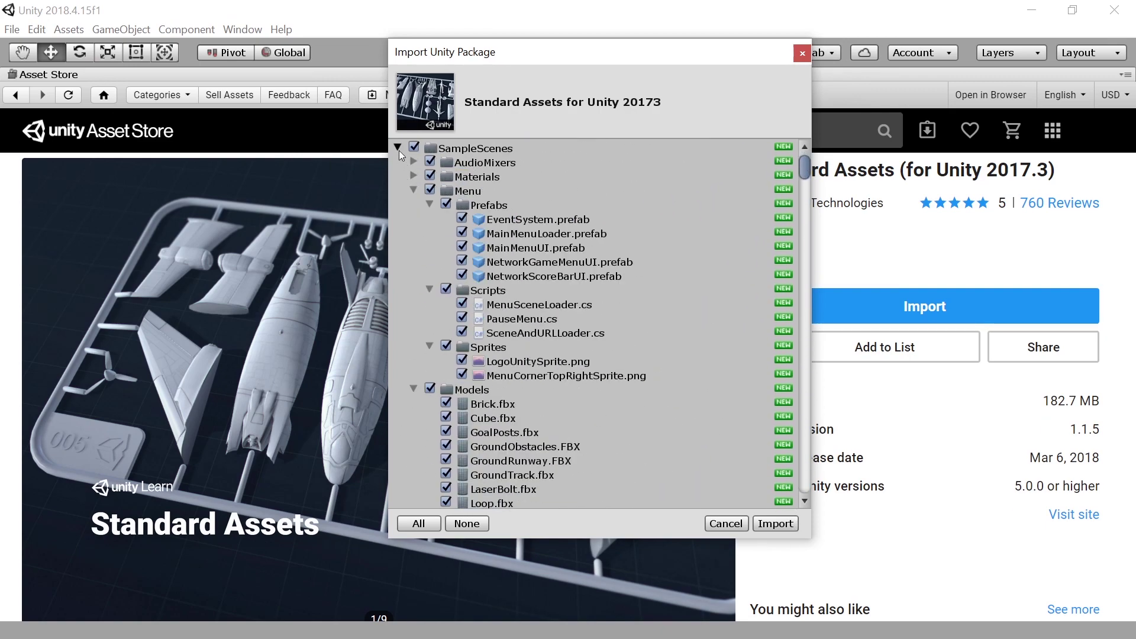
pyautogui.click(399, 151)
pyautogui.click(403, 161)
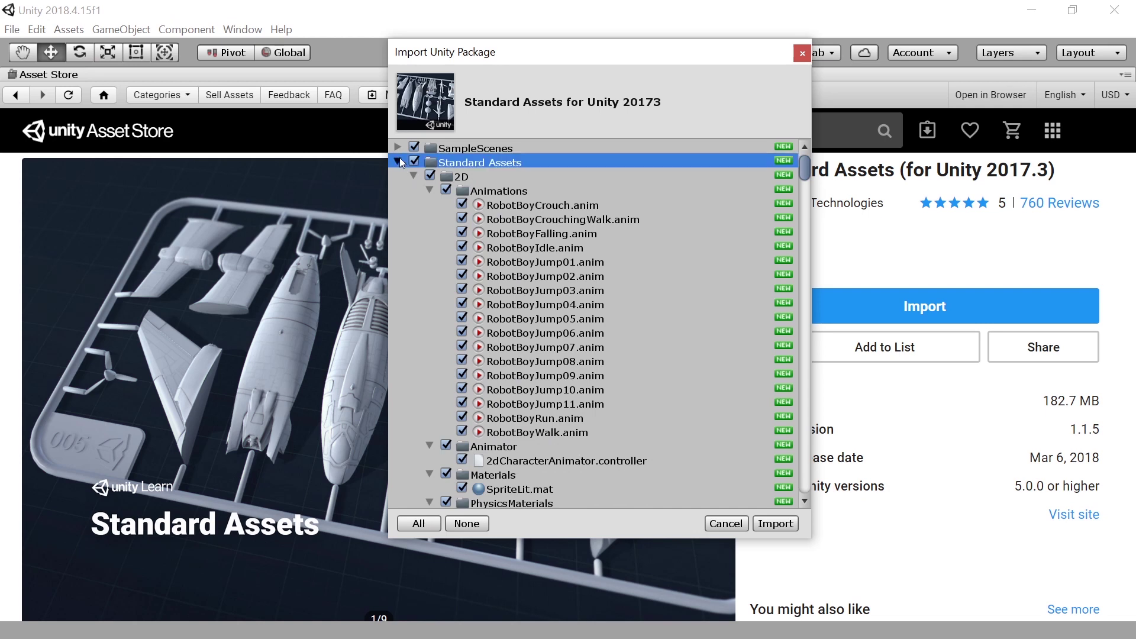
pyautogui.click(398, 161)
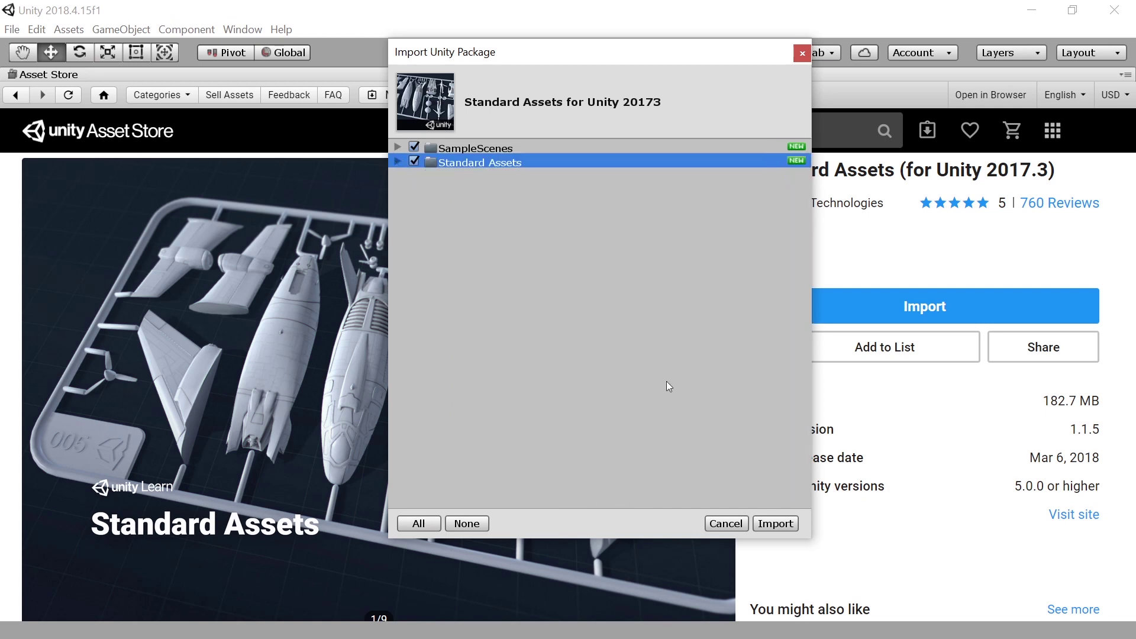
pyautogui.click(775, 524)
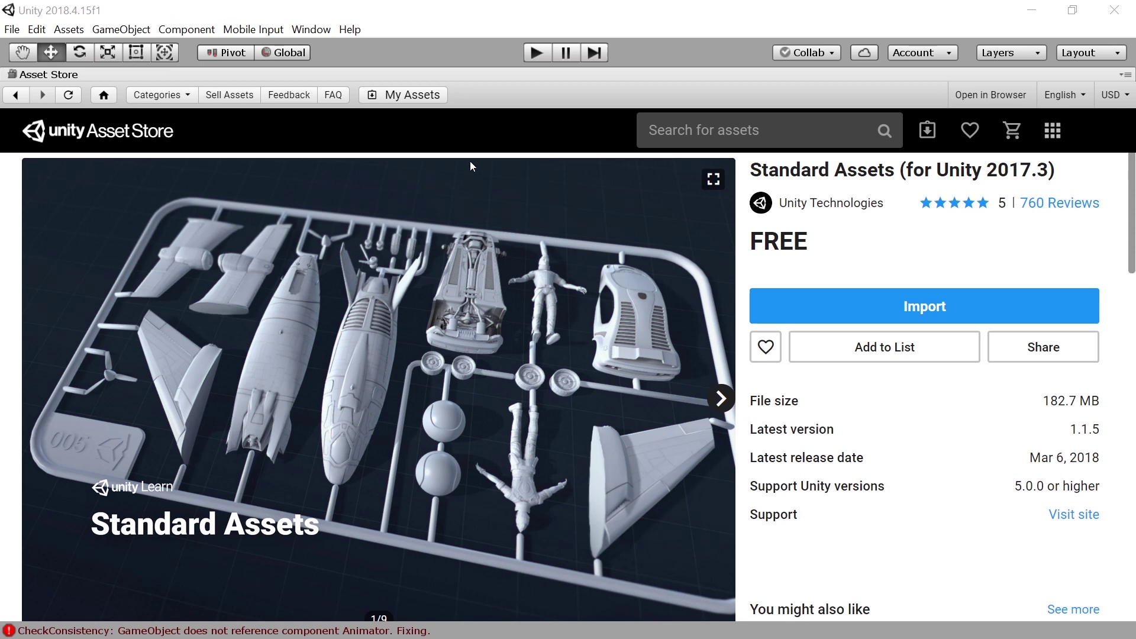
# Once the import finishes, dock the Asset Store back beside the Hierarchy with Shift+Space
pyautogui.hotkey('shift', 'space')
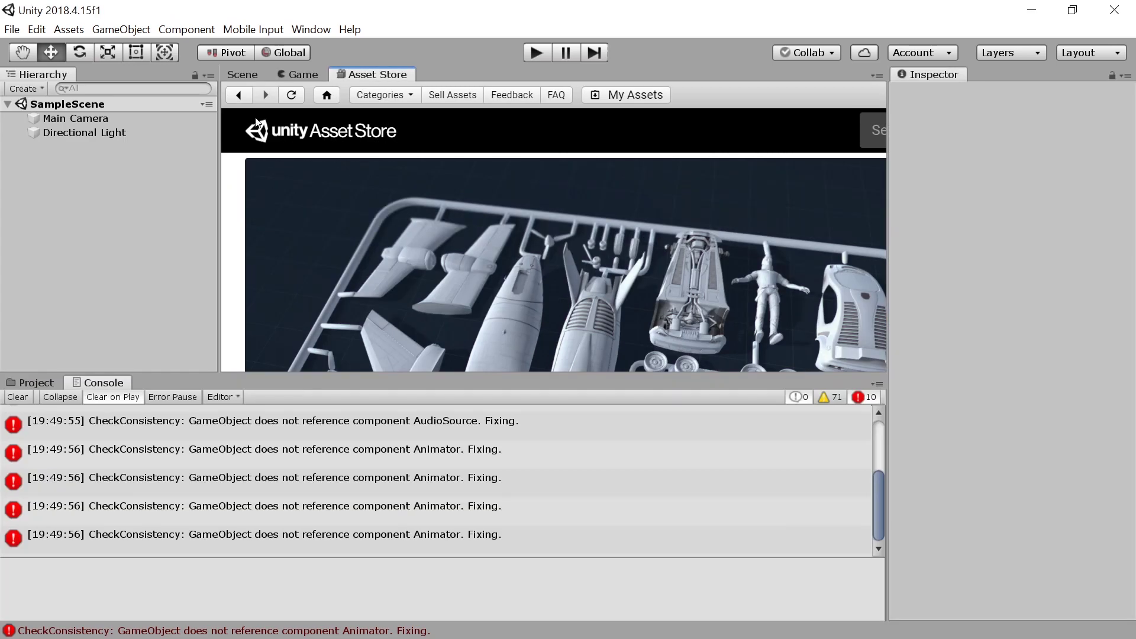
# Inspect and clear the console errors, then briefly test the scene in Play mode
pyautogui.click(242, 73)
pyautogui.click(265, 477)
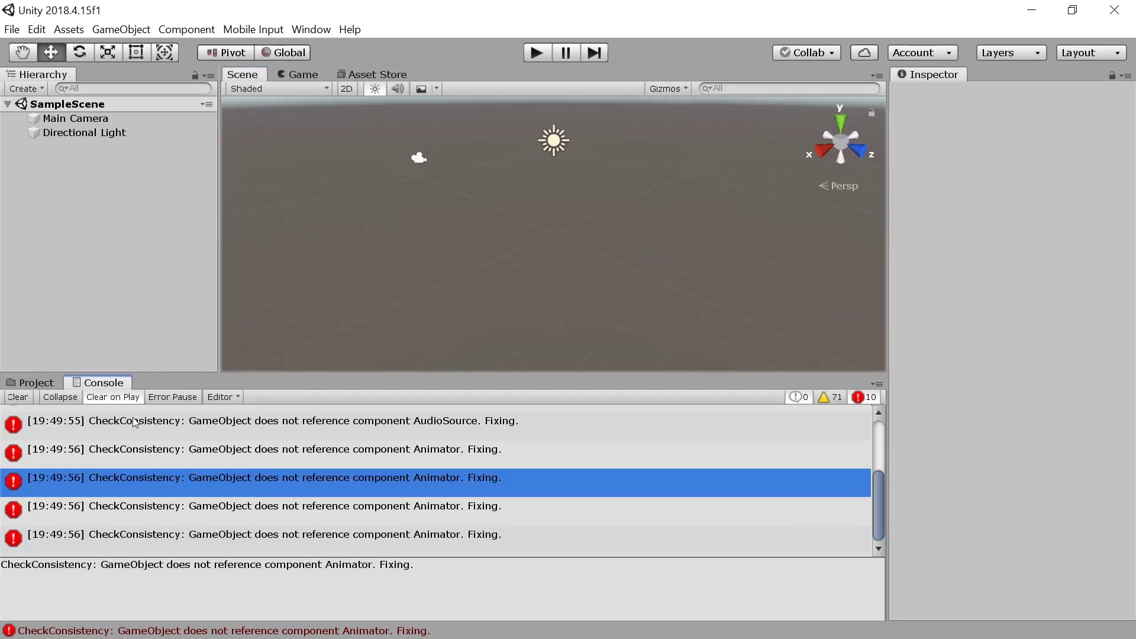
pyautogui.click(18, 396)
pyautogui.click(536, 53)
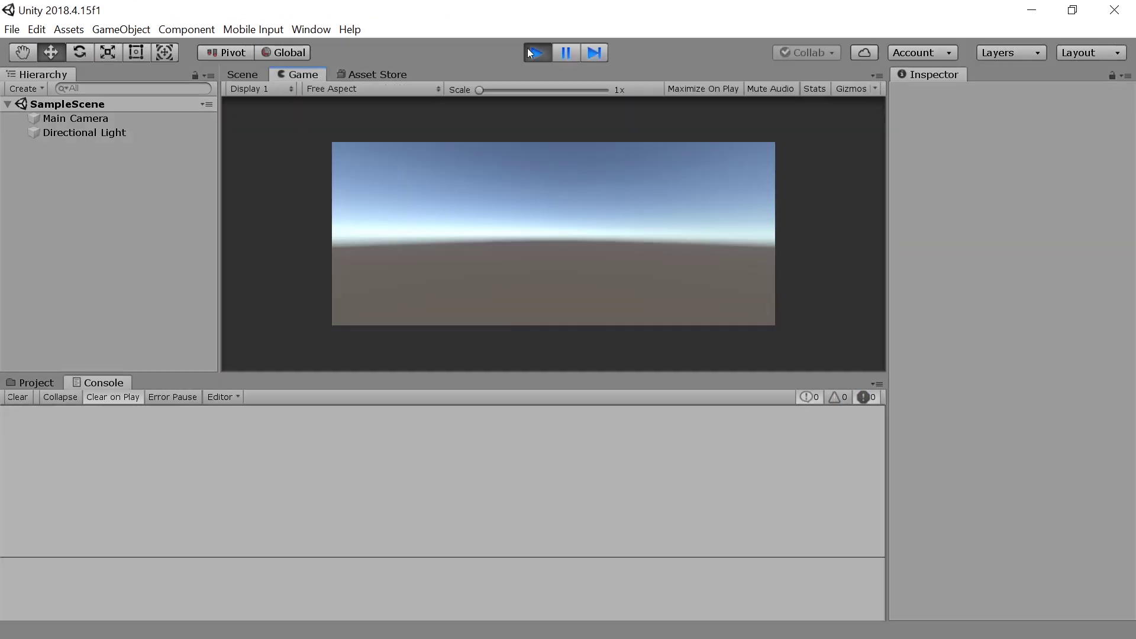
pyautogui.click(528, 52)
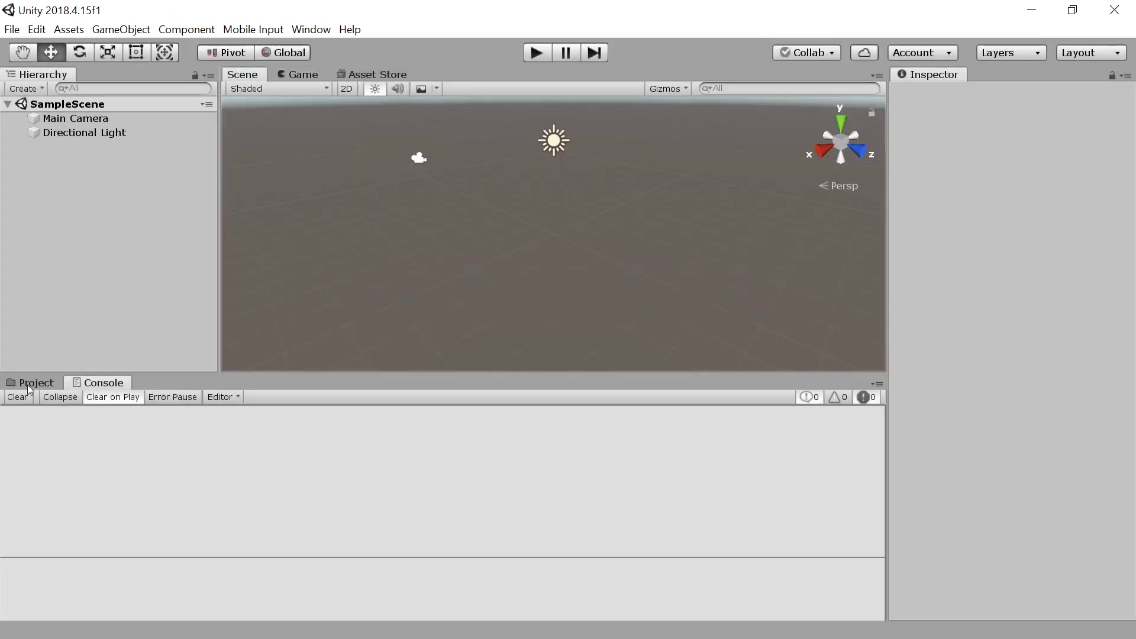
# Reveal the Assets folder in File Explorer, check its properties, then close both windows
pyautogui.click(33, 382)
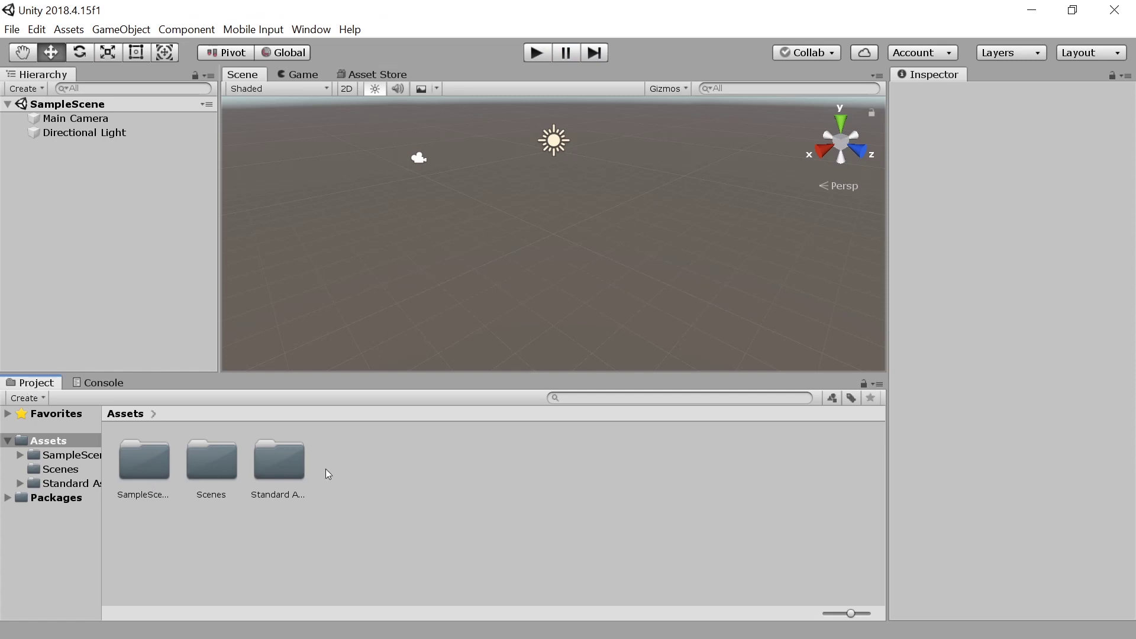
pyautogui.rightClick(372, 470)
pyautogui.click(488, 112)
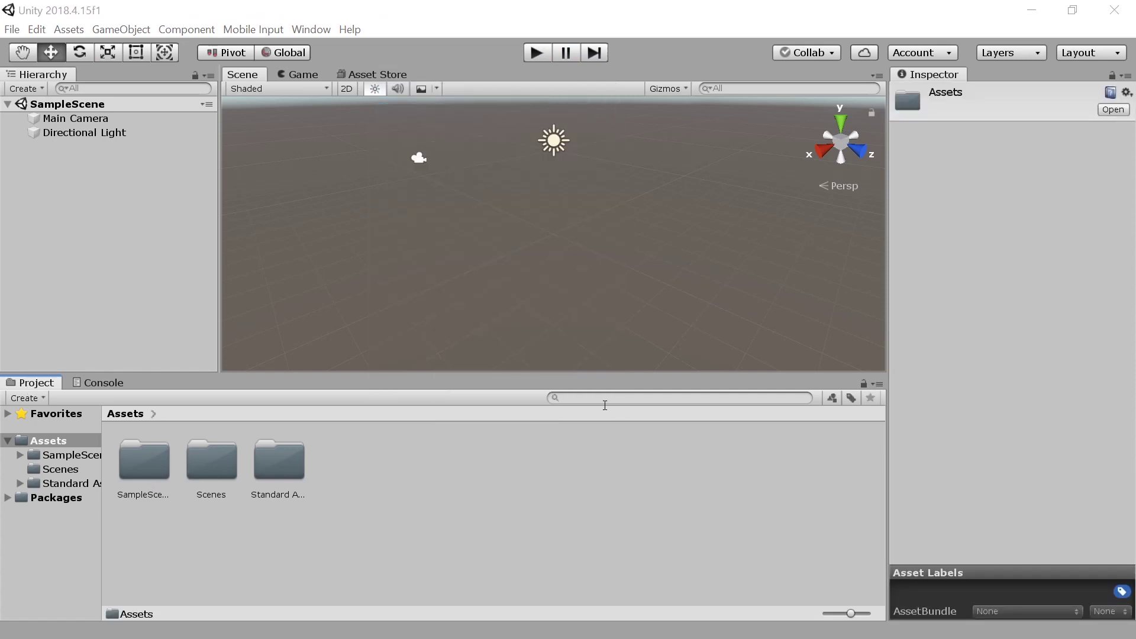
pyautogui.rightClick(448, 176)
pyautogui.click(418, 533)
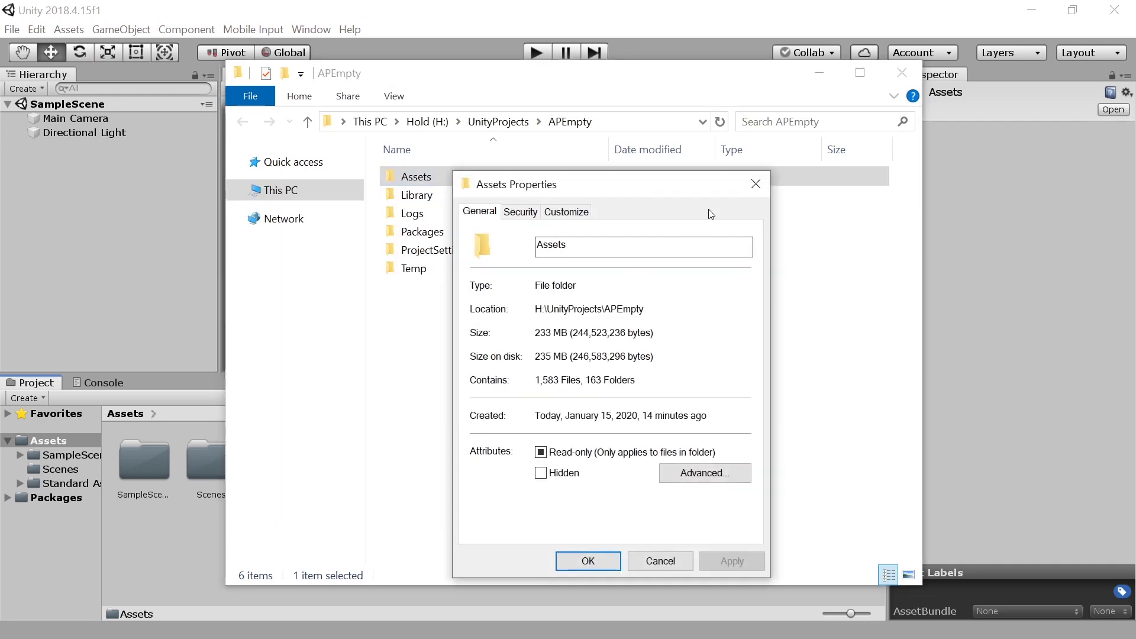
pyautogui.click(749, 185)
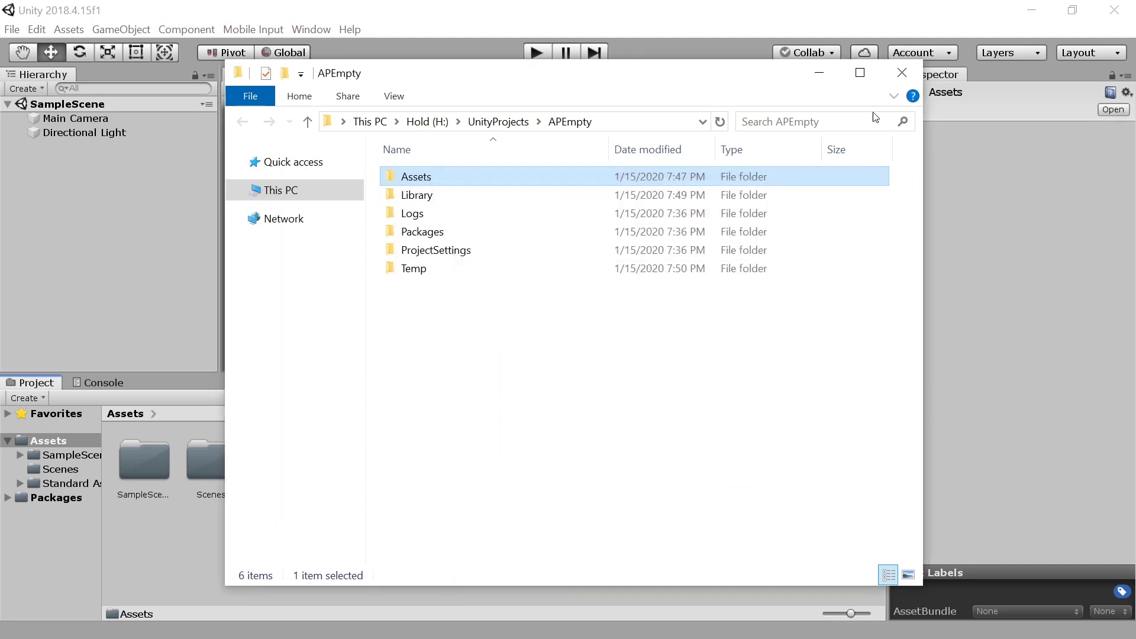
pyautogui.click(900, 71)
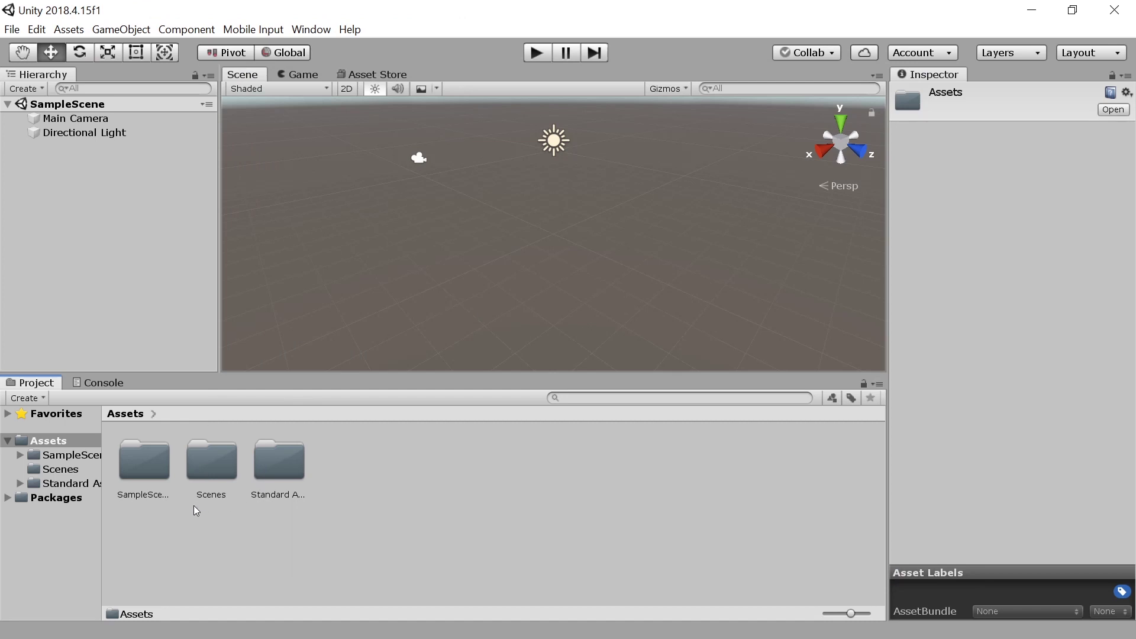
# Add a Cube and scale it into a flat 2.765 × 0.7512 × 2.765 platform
pyautogui.doubleClick(280, 469)
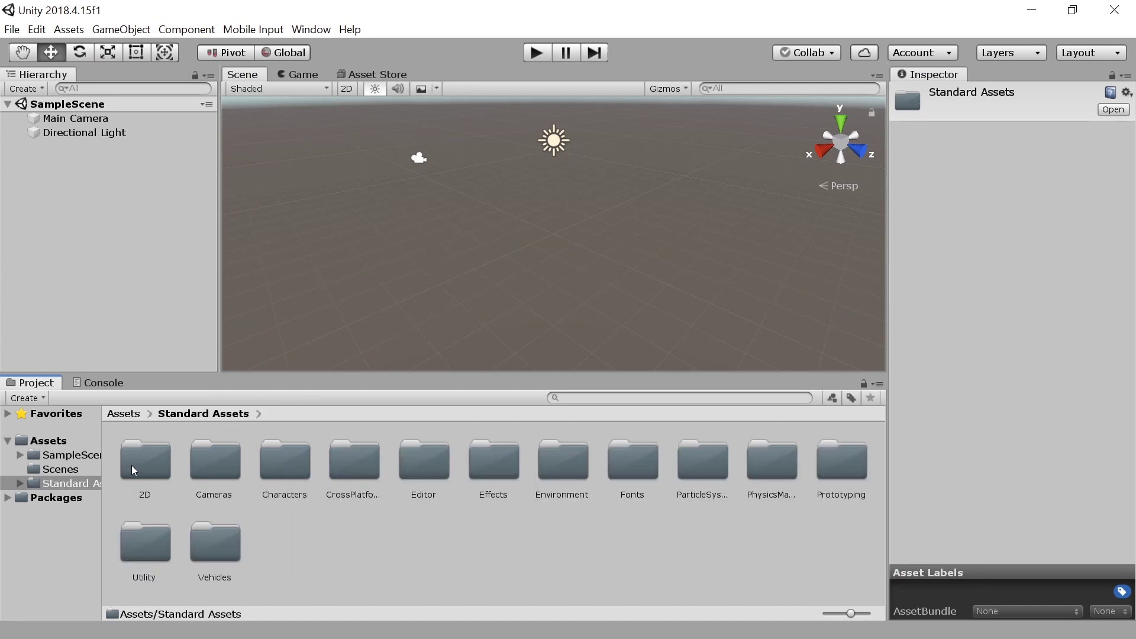
pyautogui.click(135, 29)
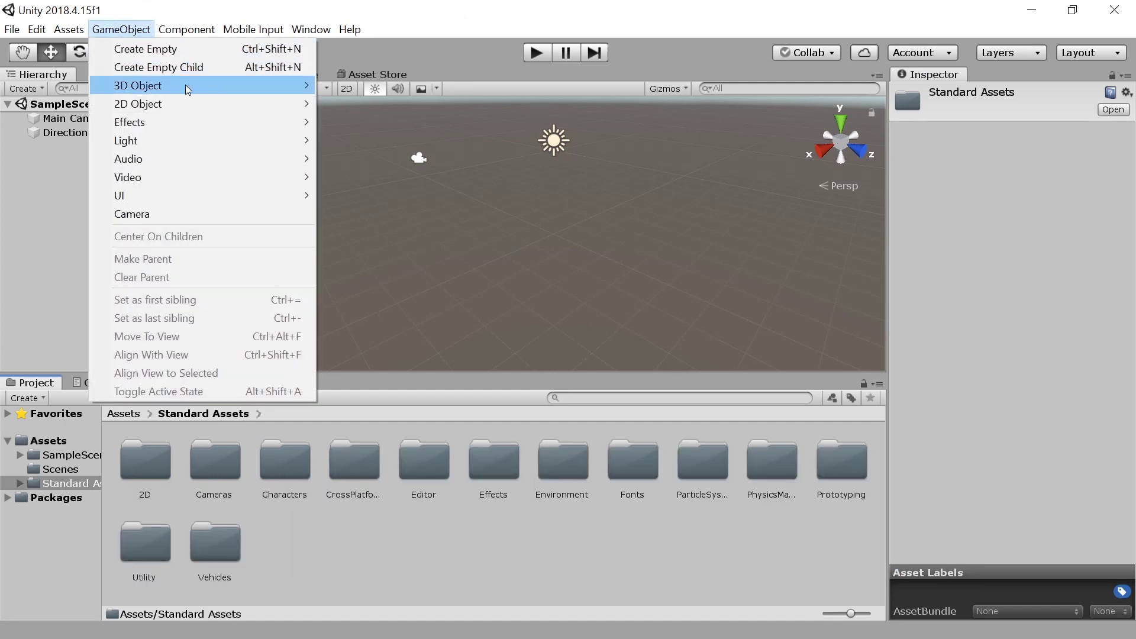
pyautogui.moveTo(187, 89)
pyautogui.click(368, 92)
pyautogui.press('r')
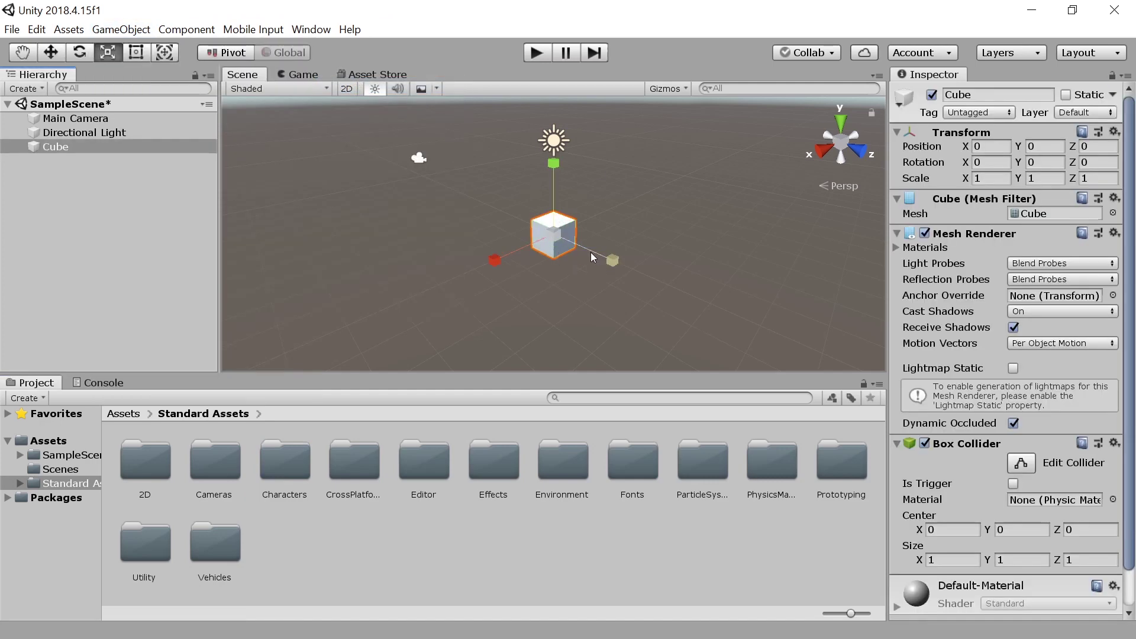
pyautogui.moveTo(553, 234); pyautogui.dragTo(710, 285)
pyautogui.moveTo(560, 160); pyautogui.dragTo(554, 236)
pyautogui.doubleClick(268, 472)
# Place the ThirdPersonController prefab from ThirdPersonCharacter/Prefabs onto the cube platform
pyautogui.doubleClick(298, 467)
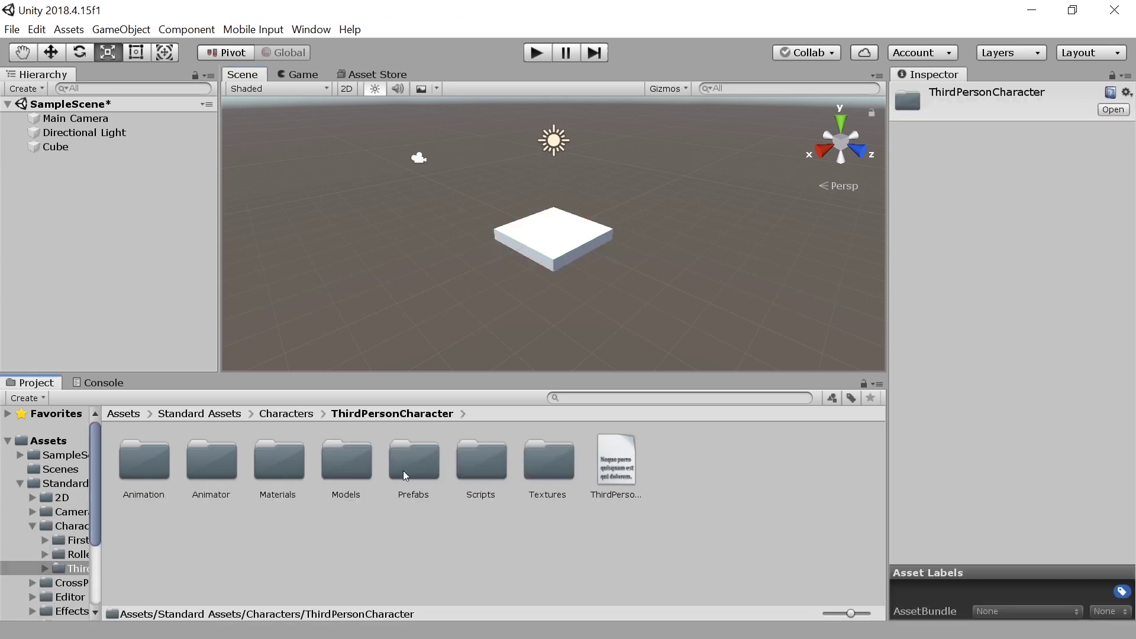
pyautogui.doubleClick(404, 469)
pyautogui.moveTo(211, 459); pyautogui.dragTo(532, 227)
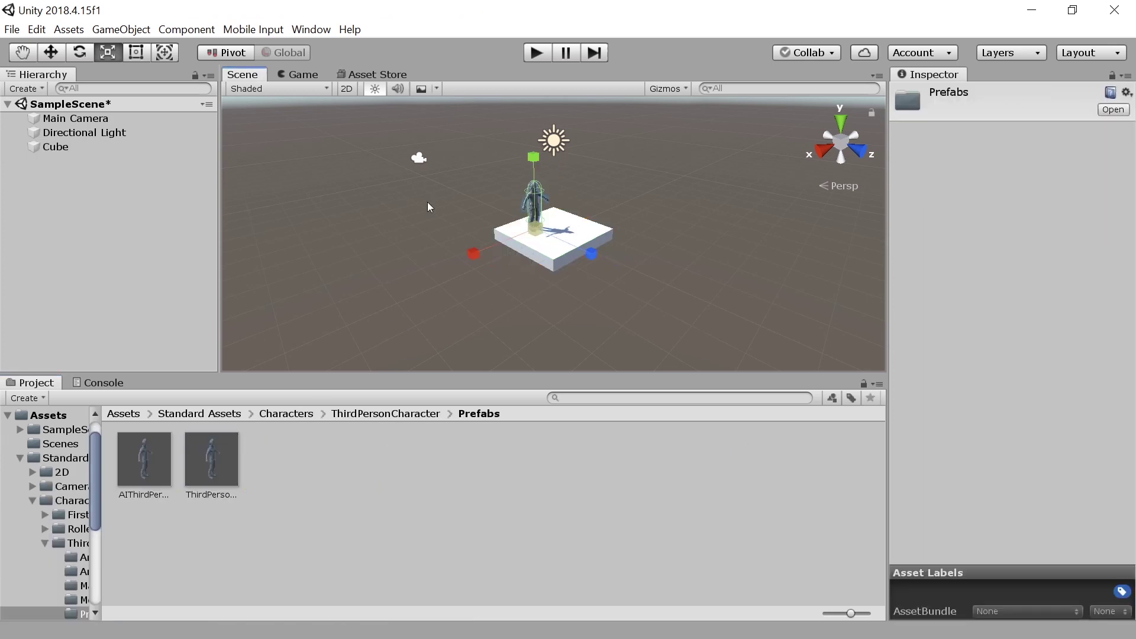
# Delete the Main Camera and tag the ThirdPersonController as Player
pyautogui.click(64, 117)
pyautogui.press('Delete')
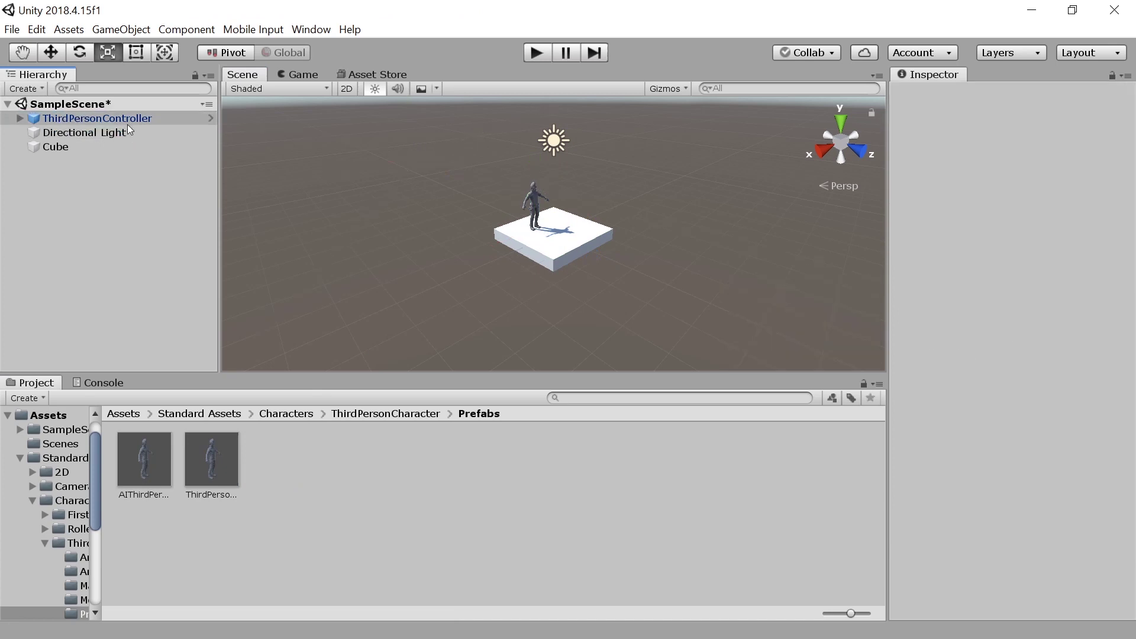
pyautogui.click(127, 121)
pyautogui.click(979, 113)
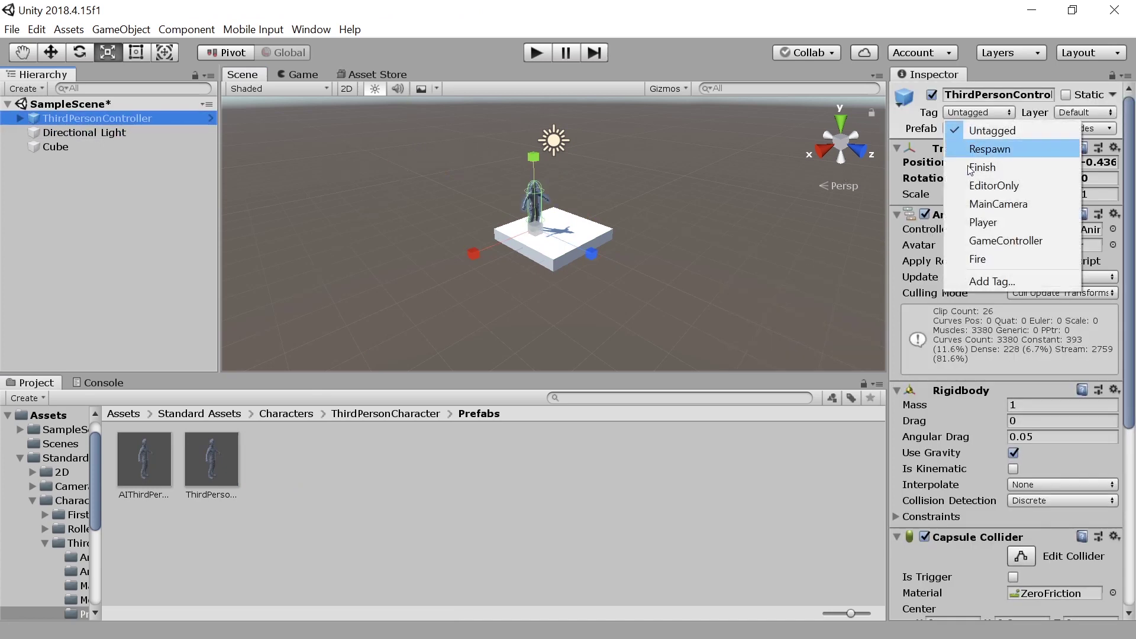
pyautogui.click(971, 223)
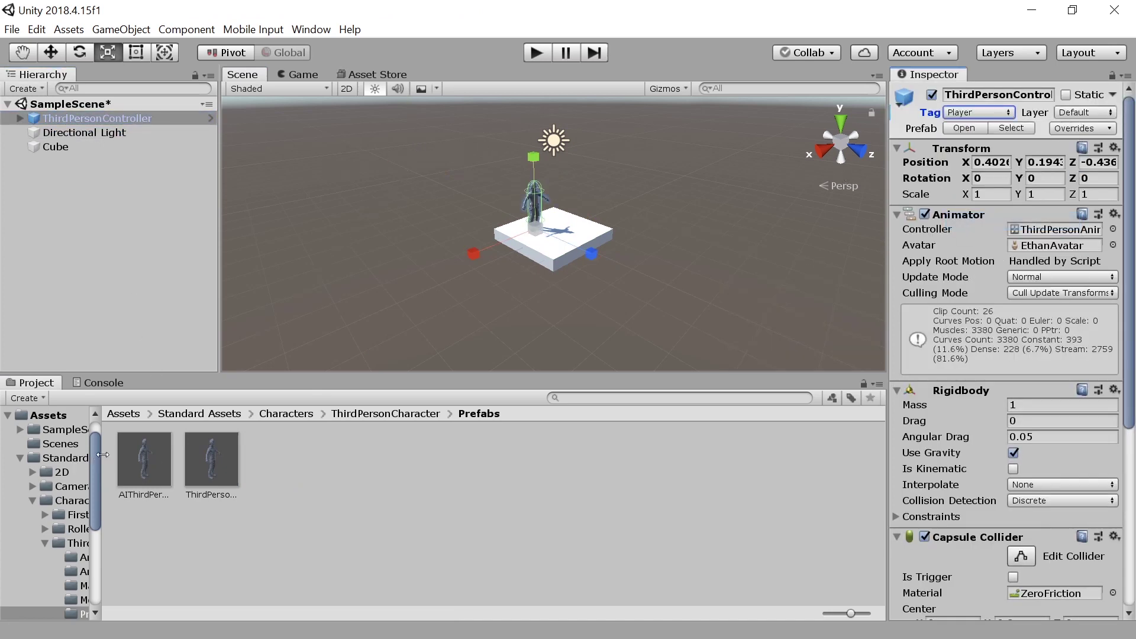
# Add the MultipurposeCameraRig from the Cameras folder to the scene
pyautogui.moveTo(102, 454); pyautogui.dragTo(255, 473)
pyautogui.doubleClick(83, 490)
pyautogui.press('Down')
pyautogui.press('Down')
pyautogui.press('Down')
pyautogui.press('Up')
pyautogui.press('Up')
pyautogui.moveTo(499, 462); pyautogui.dragTo(582, 295)
# Test the character in Play mode, then select all three asset folders in Assets
pyautogui.click(534, 54)
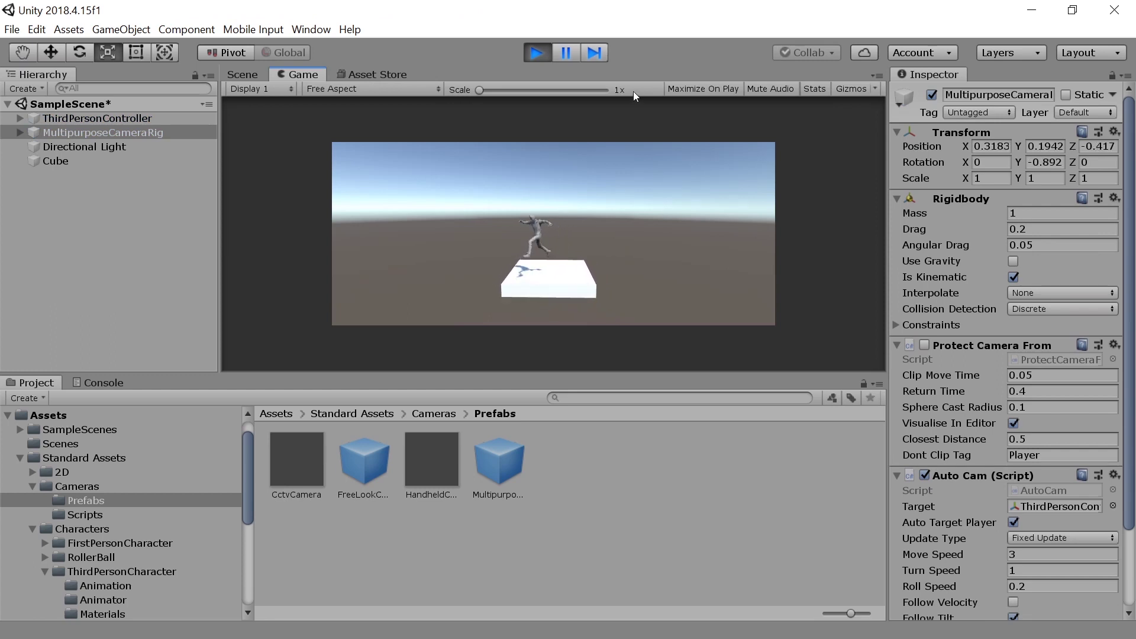
pyautogui.hotkey('ctrl', 'p')
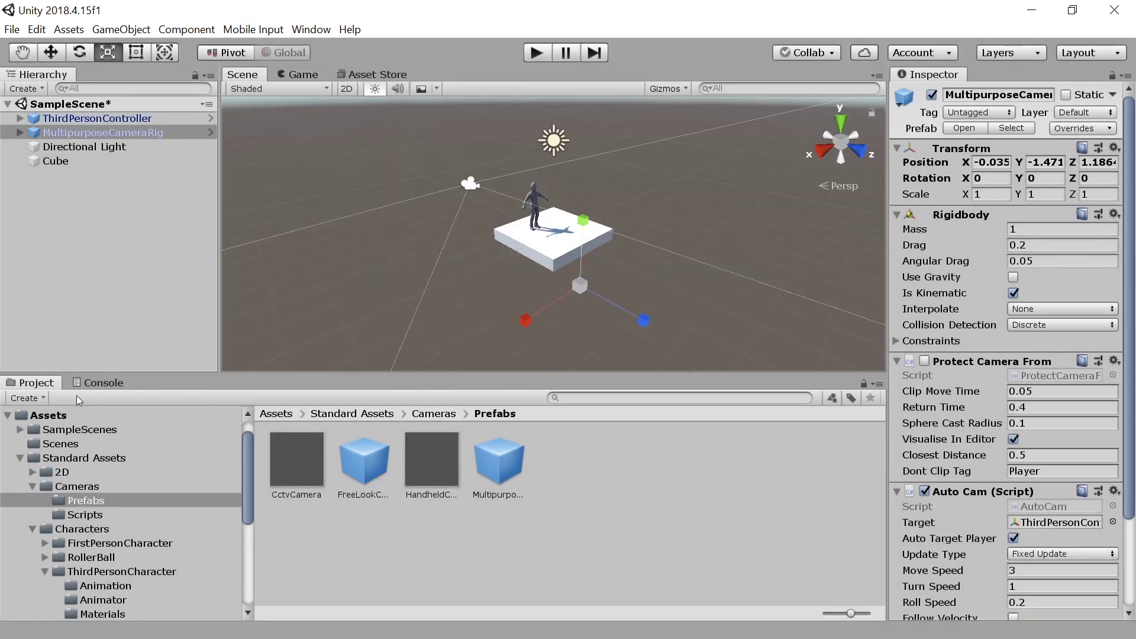
pyautogui.click(71, 414)
pyautogui.click(330, 454)
pyautogui.hotkey('ctrl', 'a')
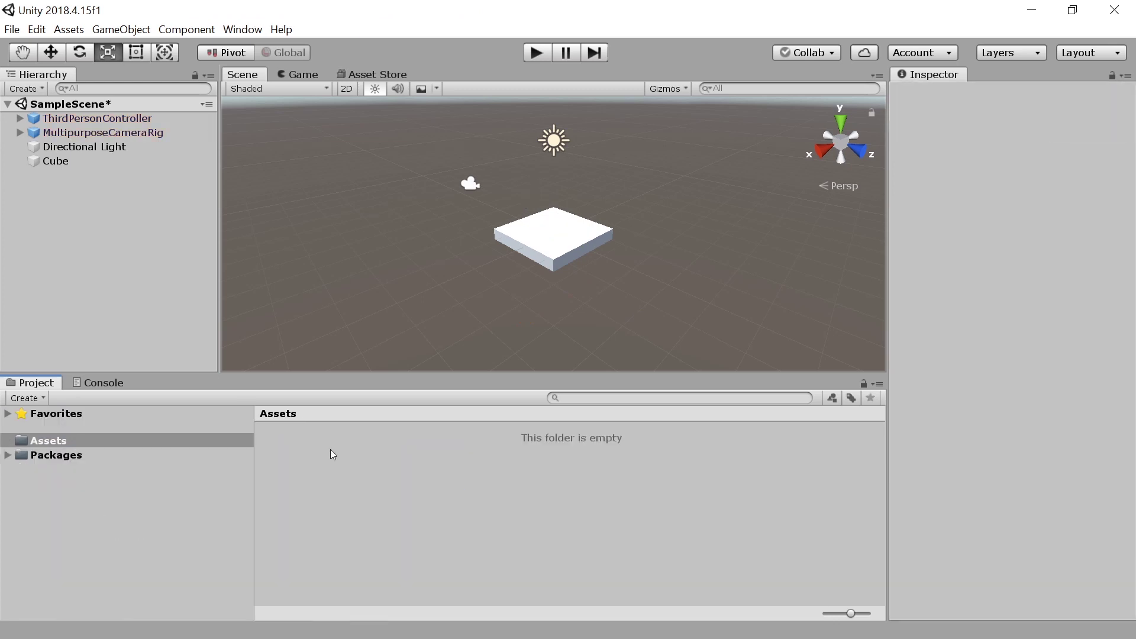
# Delete the ThirdPersonController and MultipurposeCameraRig, leaving only Directional Light and Cube
pyautogui.click(69, 159)
pyautogui.hotkey('ctrl', 'a')
pyautogui.click(69, 159)
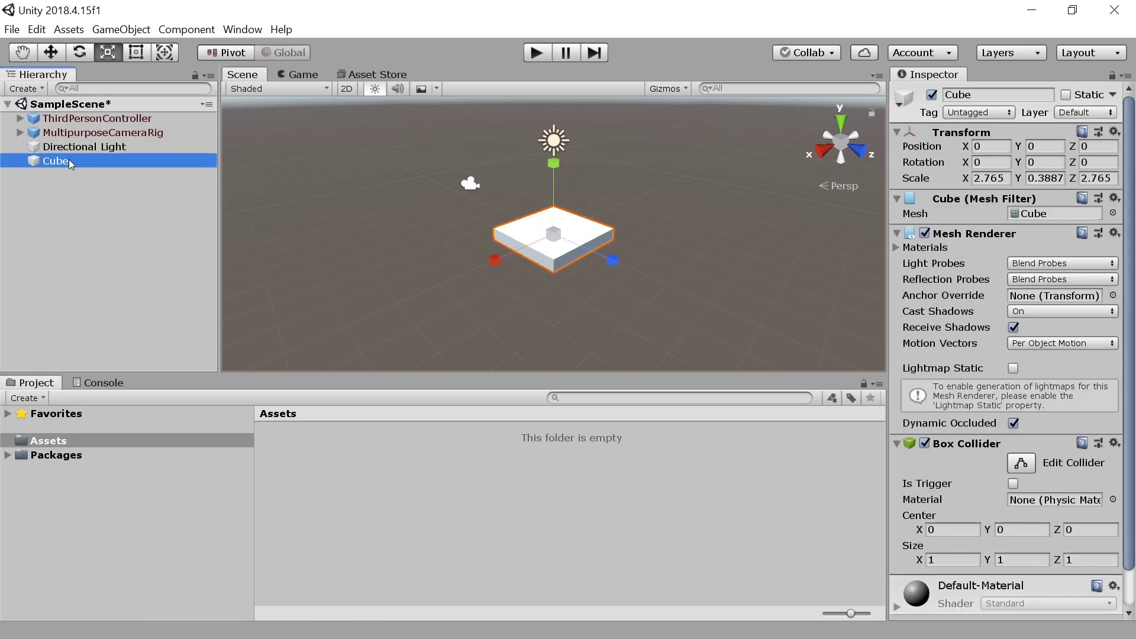
pyautogui.press('Up')
pyautogui.press('Up')
pyautogui.press('Delete')
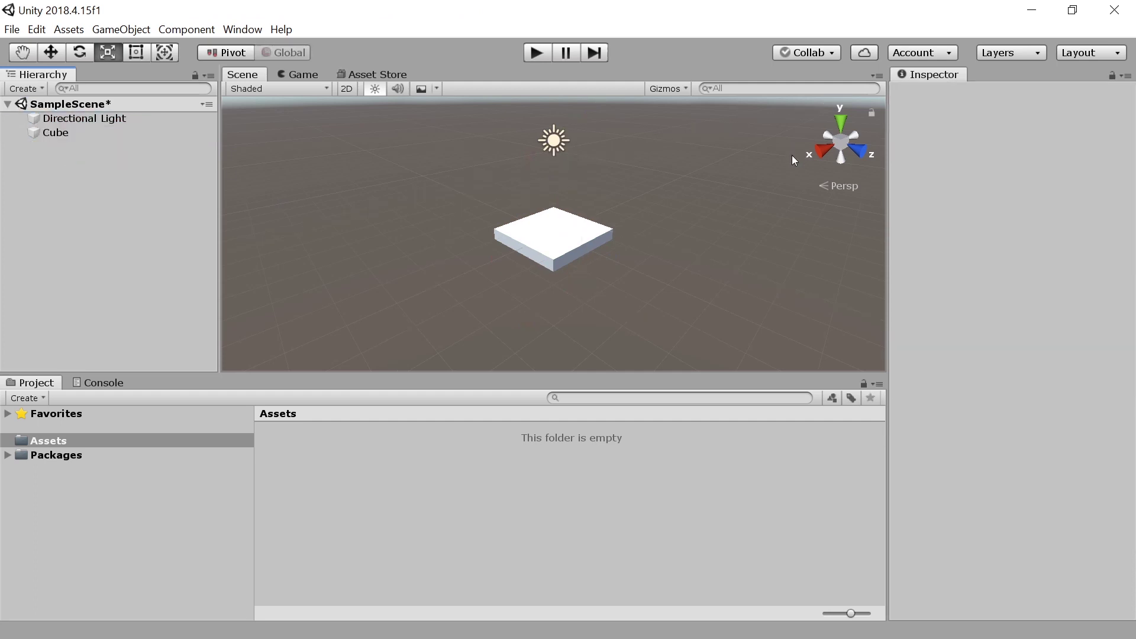
pyautogui.hotkey('alt', 'Tab')
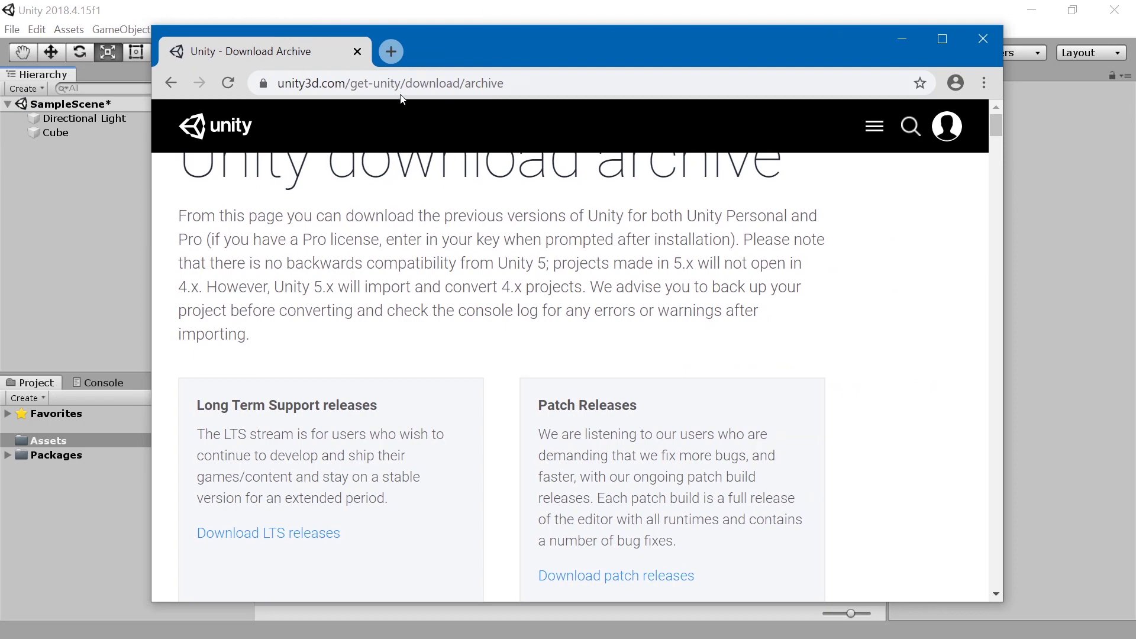
# Show the Unity 2017.x releases in the Unity download archive
pyautogui.scroll(-1, 629, 114)
pyautogui.scroll(1, 473, 178)
pyautogui.click(284, 87)
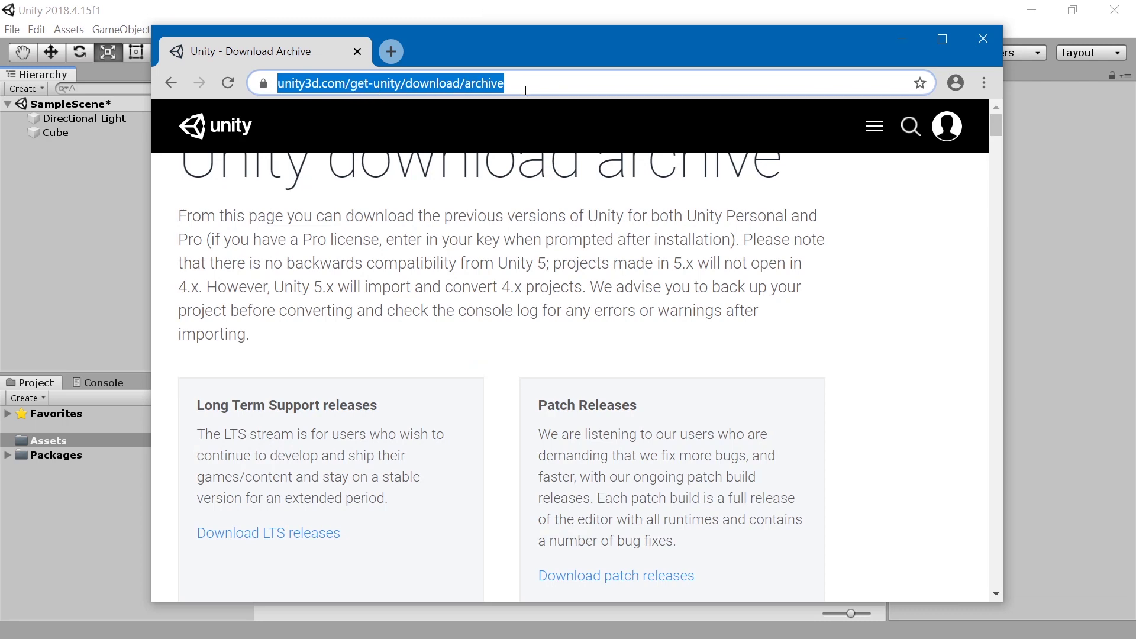
pyautogui.click(572, 333)
pyautogui.scroll(-5, 571, 335)
pyautogui.click(313, 308)
pyautogui.click(261, 308)
pyautogui.click(390, 311)
pyautogui.click(460, 310)
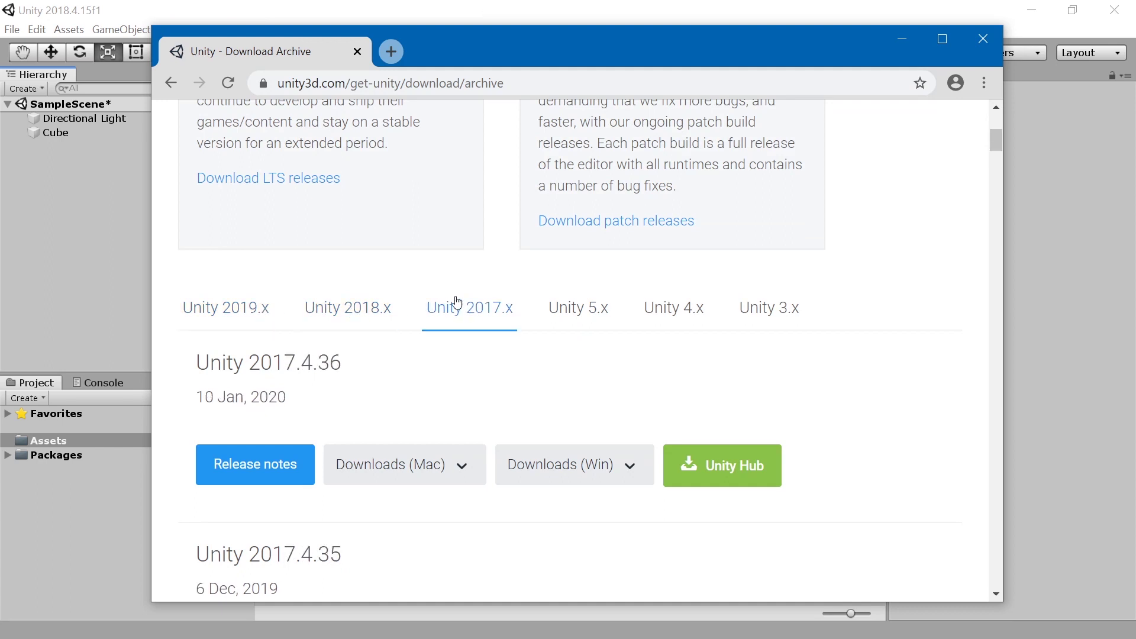
pyautogui.scroll(-3, 447, 260)
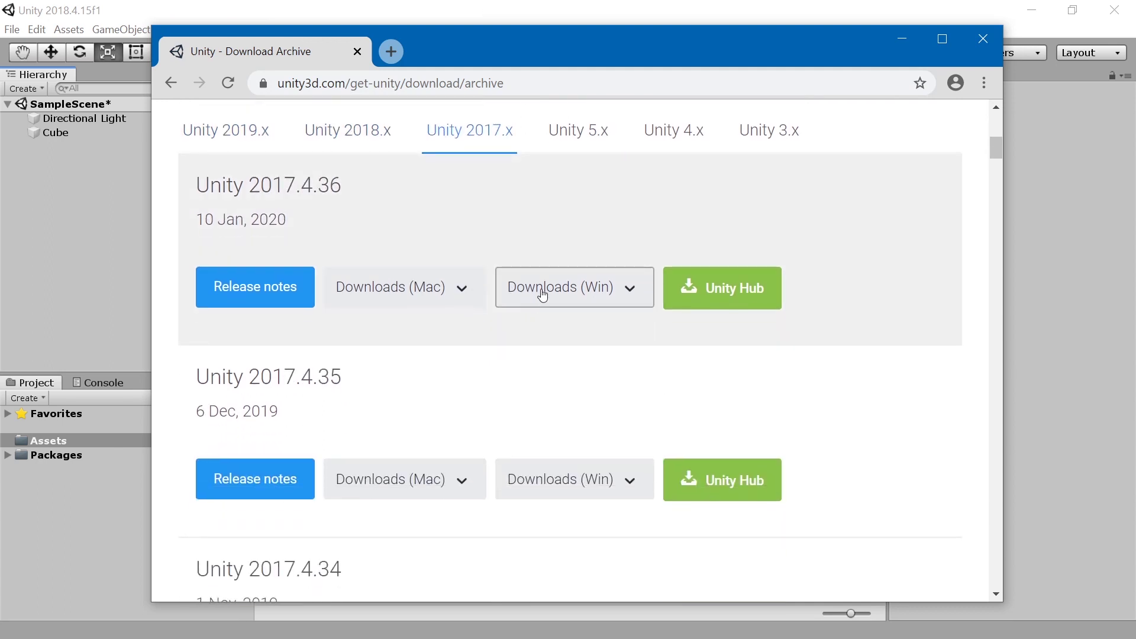
# Download the Unity 2017.4.36 Standard Assets installer for Windows
pyautogui.click(563, 303)
pyautogui.click(563, 303)
pyautogui.click(373, 285)
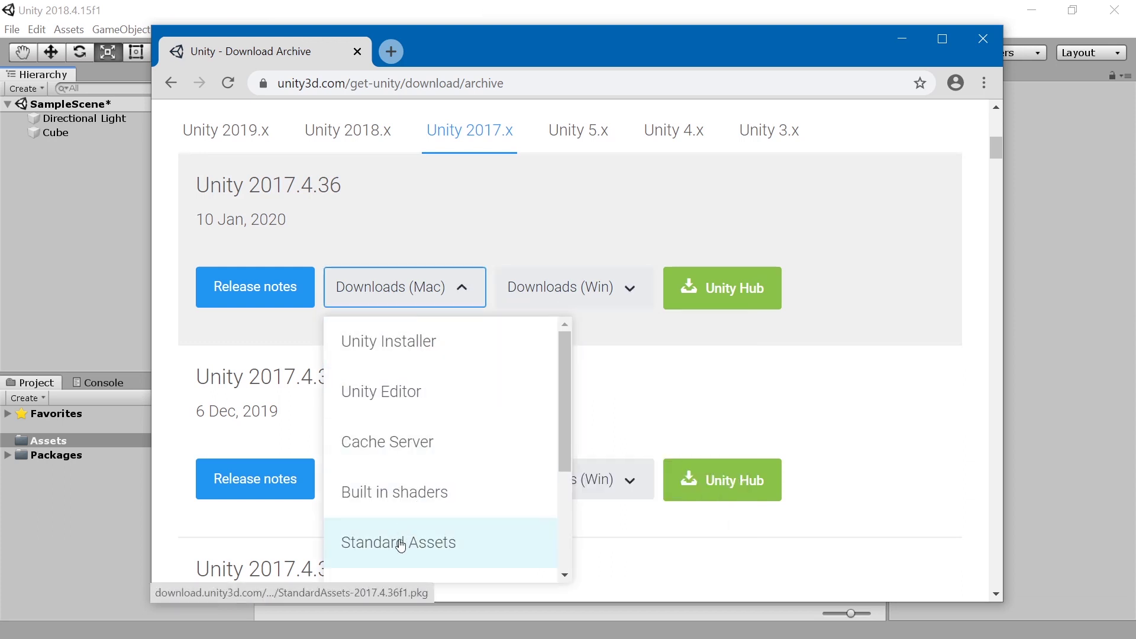
pyautogui.click(538, 286)
pyautogui.click(567, 538)
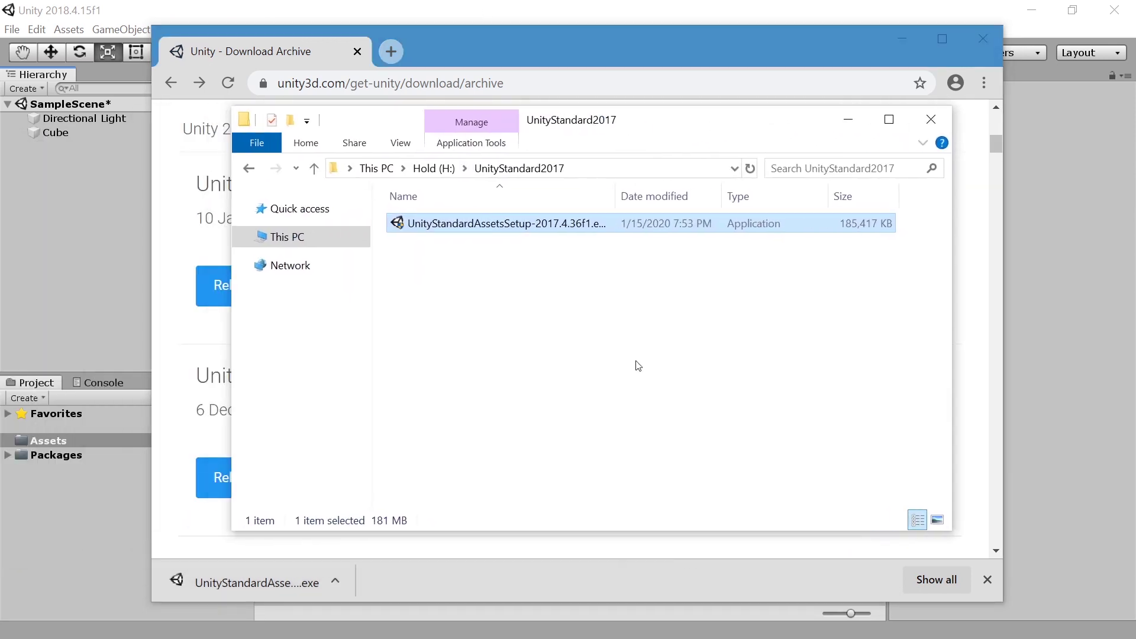
pyautogui.click(638, 365)
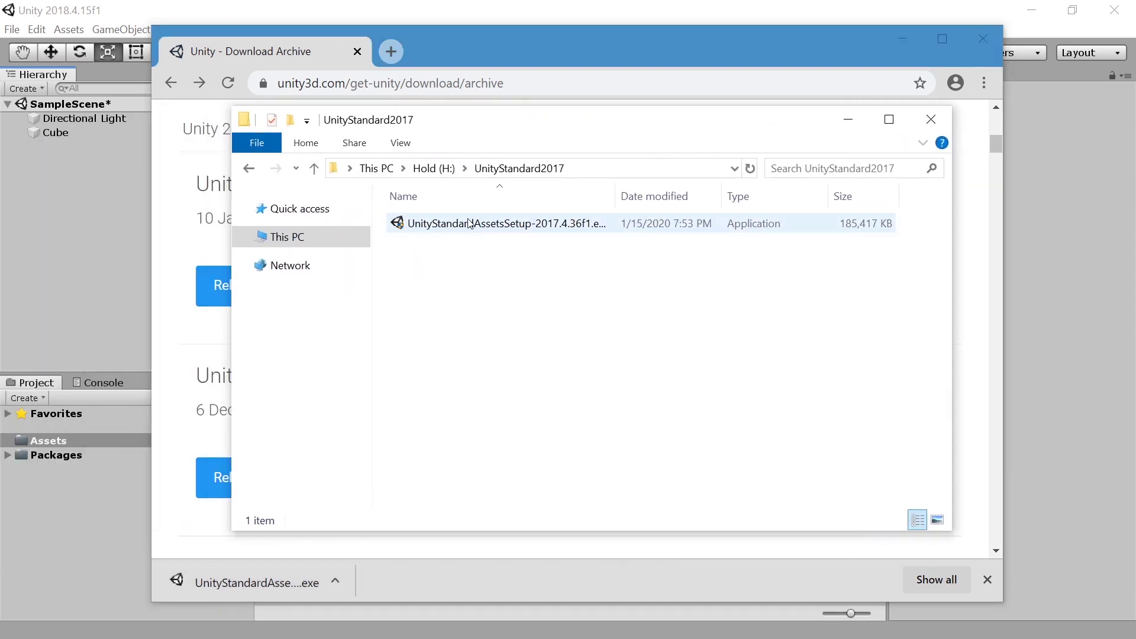
# Decline running the Standard Assets setup and extract it into UnityStandard2017 instead
pyautogui.doubleClick(538, 226)
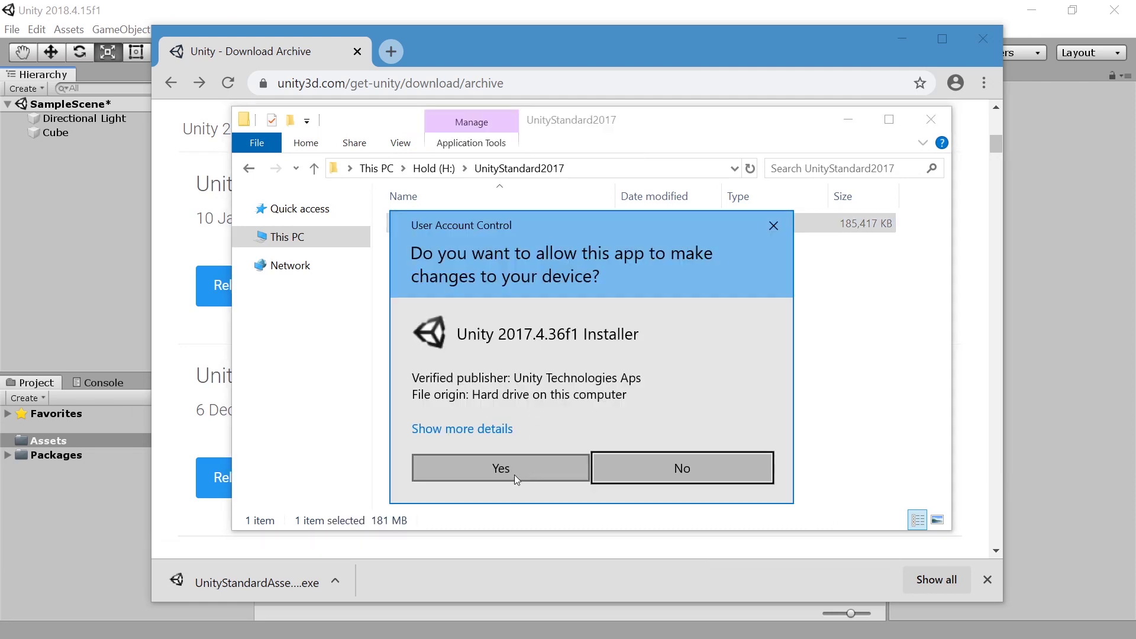
pyautogui.click(680, 469)
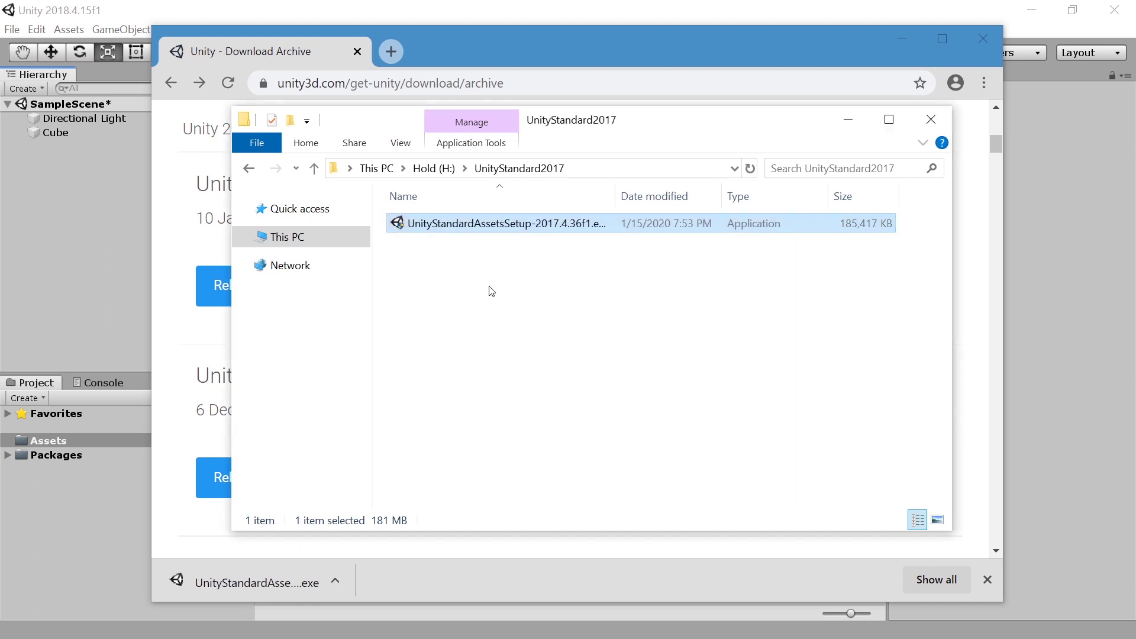
pyautogui.rightClick(543, 230)
pyautogui.moveTo(520, 317)
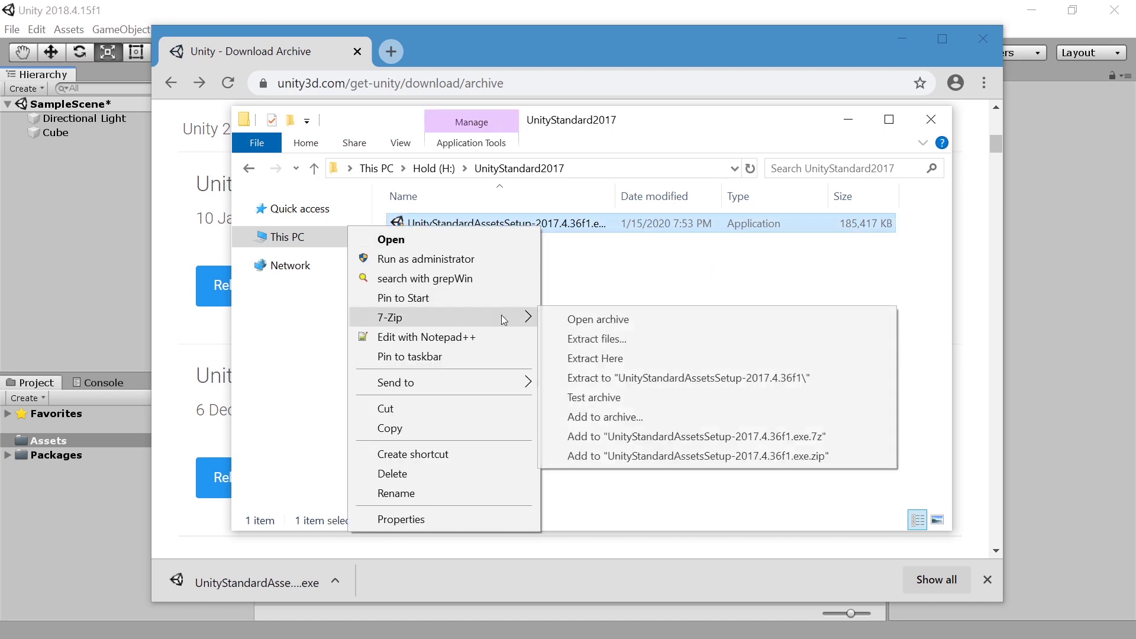
pyautogui.click(636, 358)
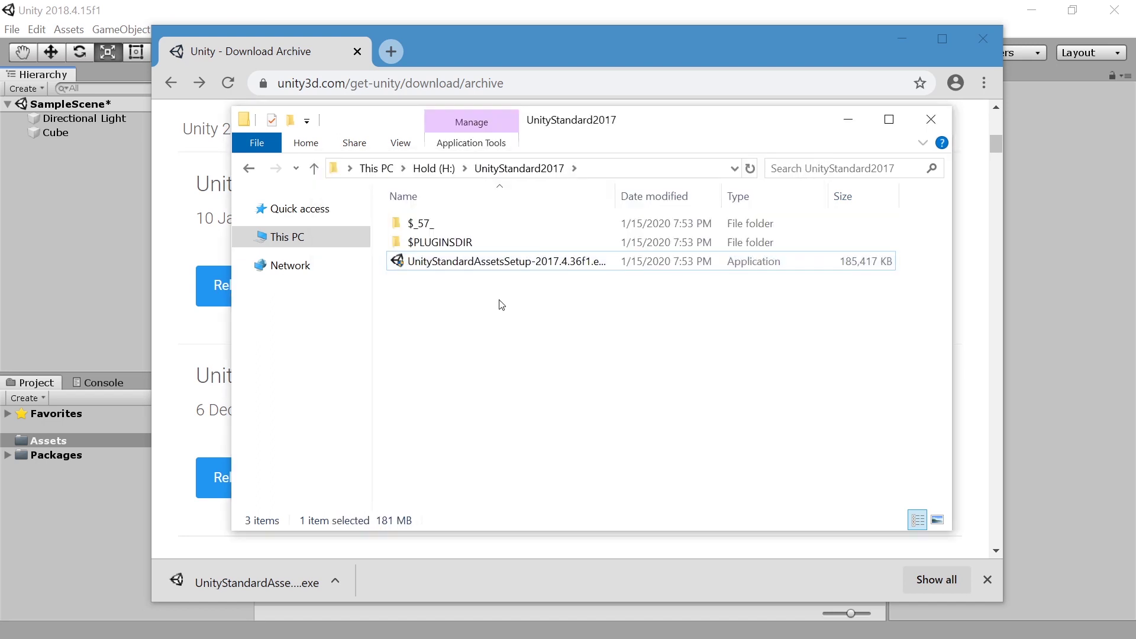
# Permanently delete the extracted $PLUGINSDIR folder
pyautogui.doubleClick(450, 242)
pyautogui.hotkey('alt', 'Left')
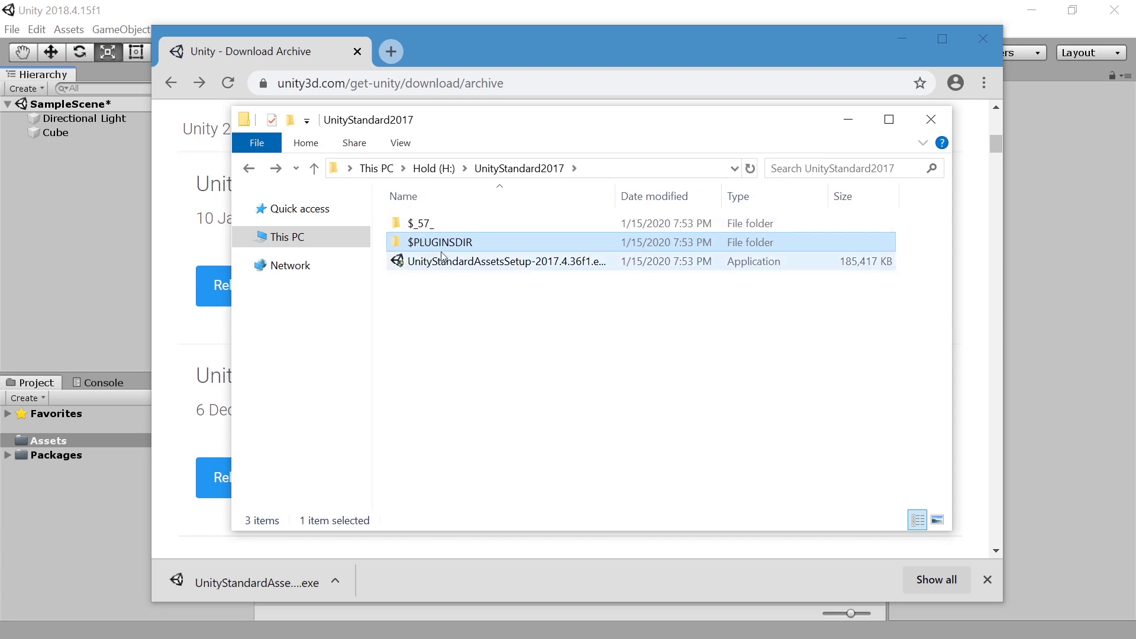
pyautogui.hotkey('shift', 'Delete')
pyautogui.press('Return')
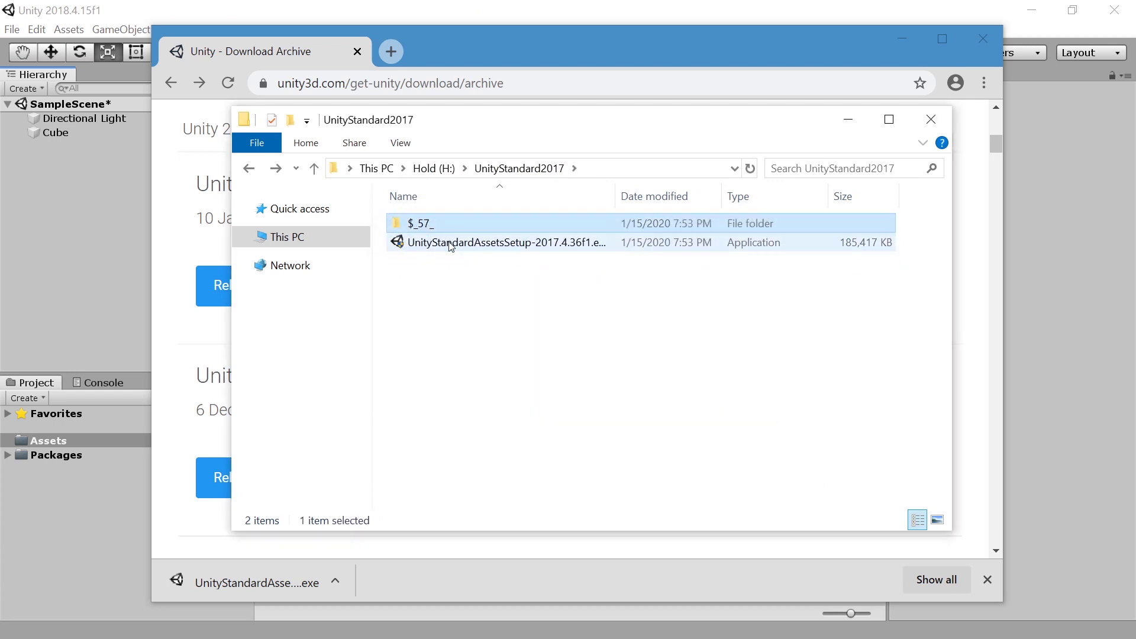
# Move the ten .unitypackage files from $_57_ into UnityStandard2017 and delete $_57_
pyautogui.press('Return')
pyautogui.click(450, 242)
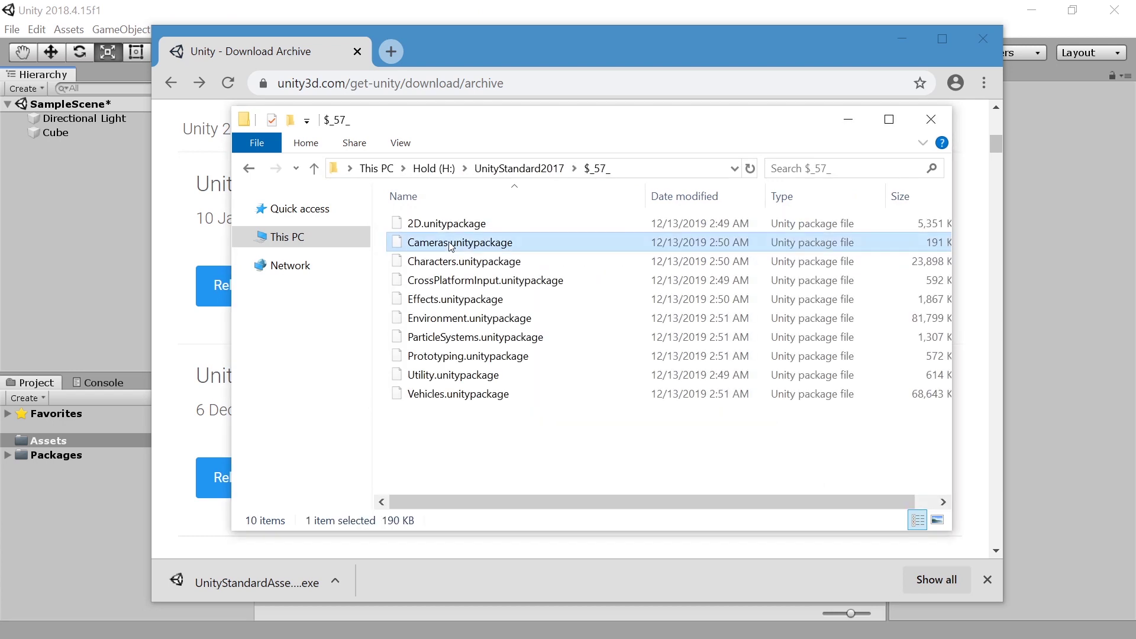
pyautogui.hotkey('ctrl', 'a')
pyautogui.hotkey('ctrl', 'x')
pyautogui.hotkey('alt', 'Left')
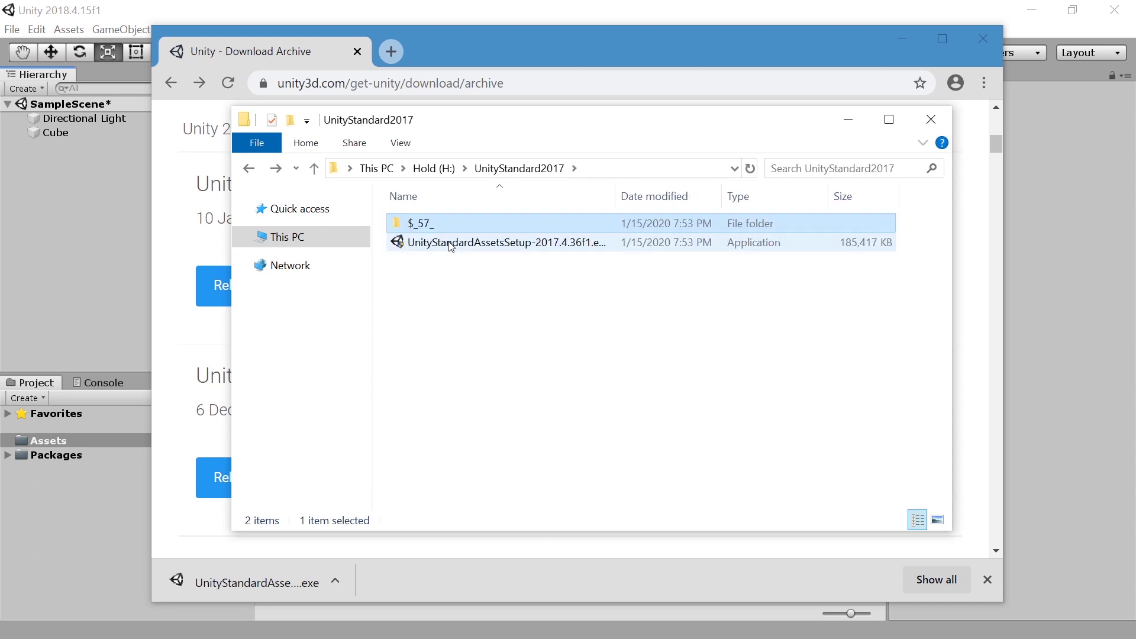
pyautogui.hotkey('ctrl', 'v')
pyautogui.click(421, 224)
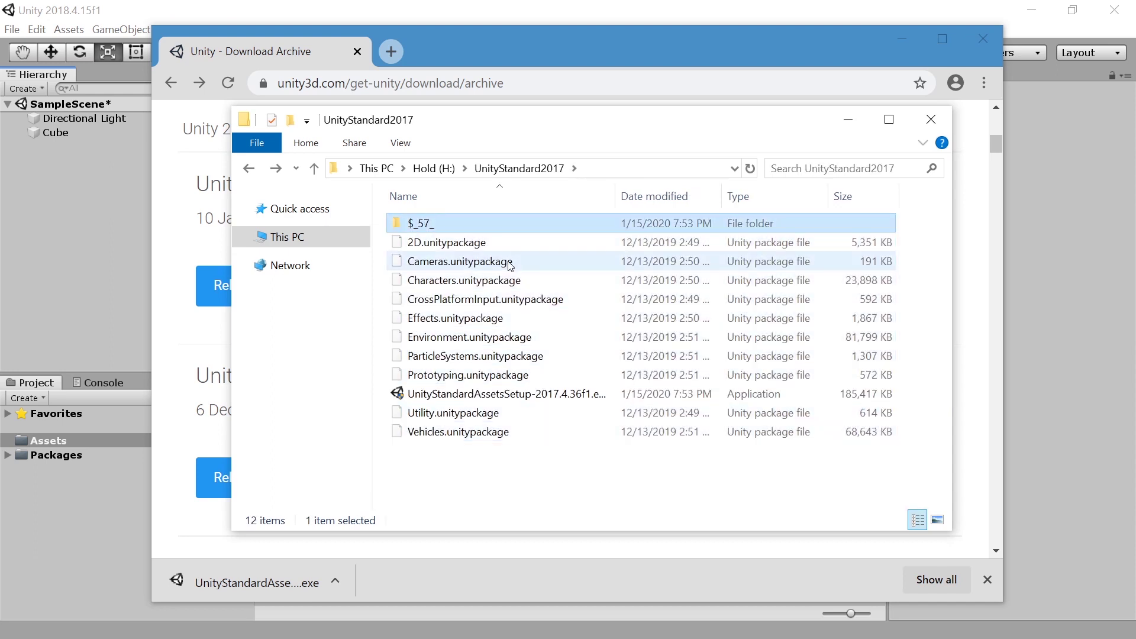
pyautogui.press('Delete')
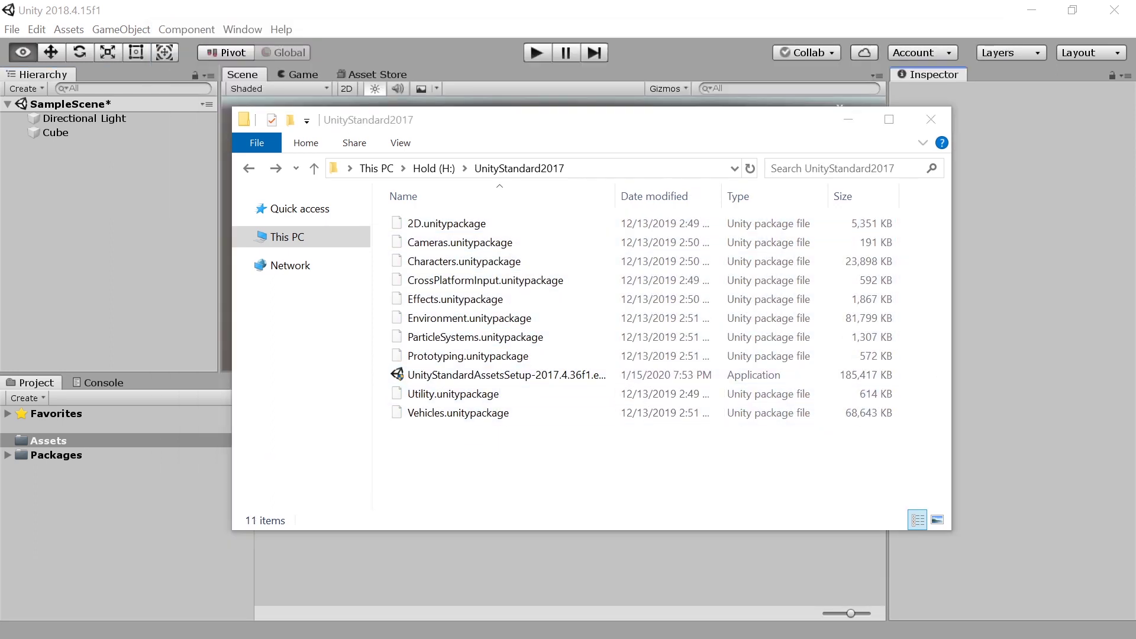
pyautogui.hotkey('alt', 'Tab')
pyautogui.moveTo(785, 202); pyautogui.dragTo(461, 151)
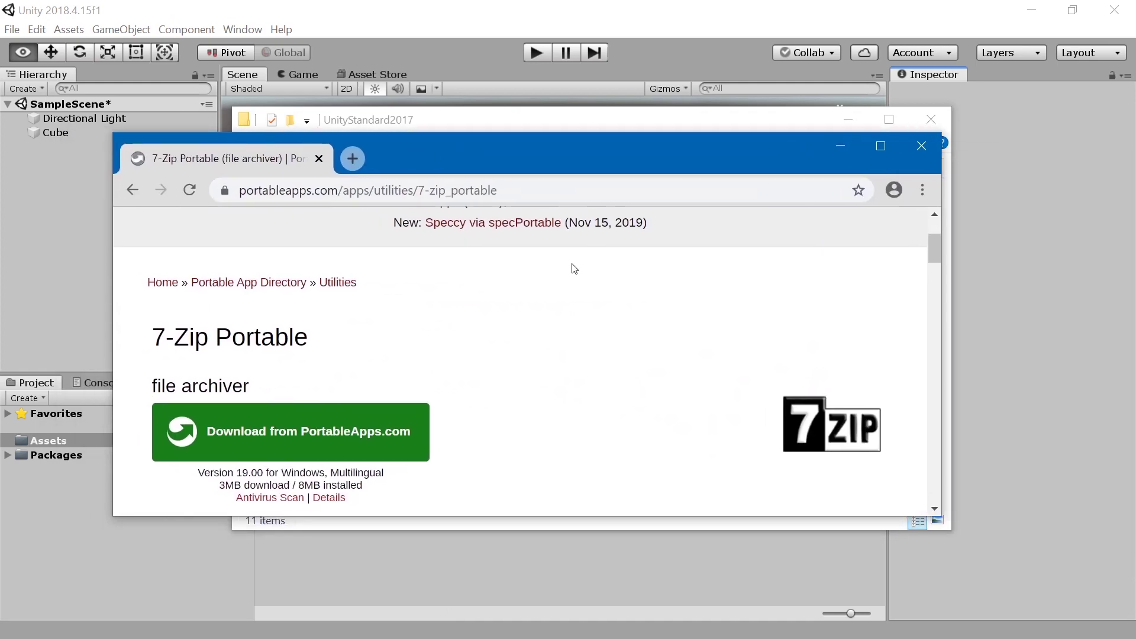
# Download the 7-Zip Portable 19.00 installer from portableapps.com
pyautogui.scroll(-2, 574, 268)
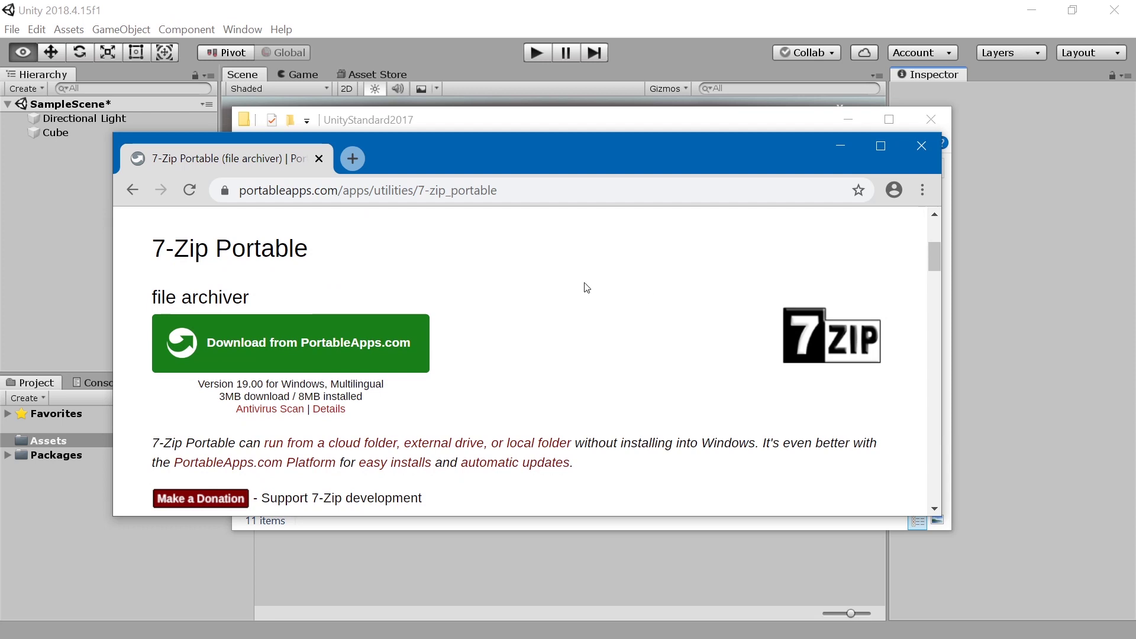
pyautogui.click(282, 343)
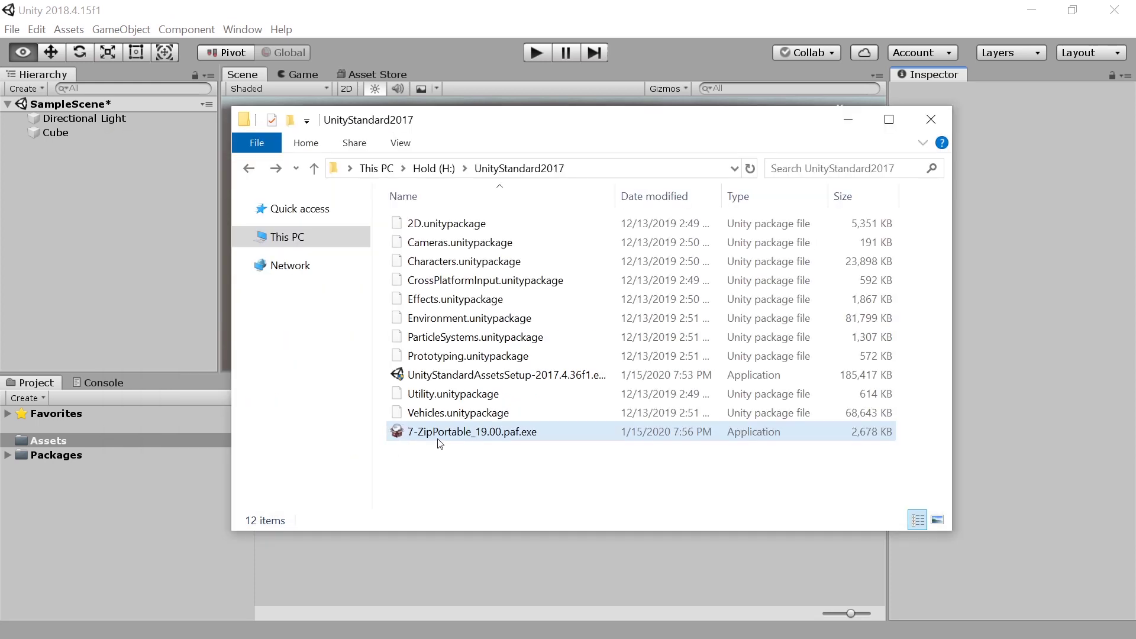
# Install 7-Zip Portable into H:\UnityStandard2017\7-ZipPortable and launch its 7-Zip file manager
pyautogui.click(445, 437)
pyautogui.doubleClick(445, 437)
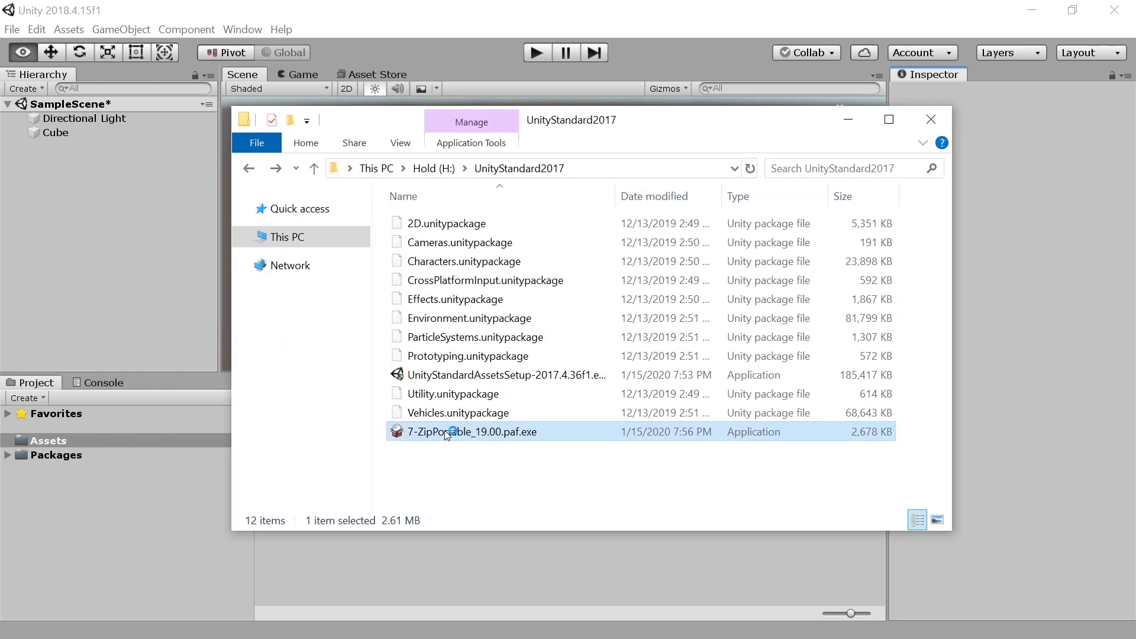
pyautogui.click(573, 365)
pyautogui.click(651, 467)
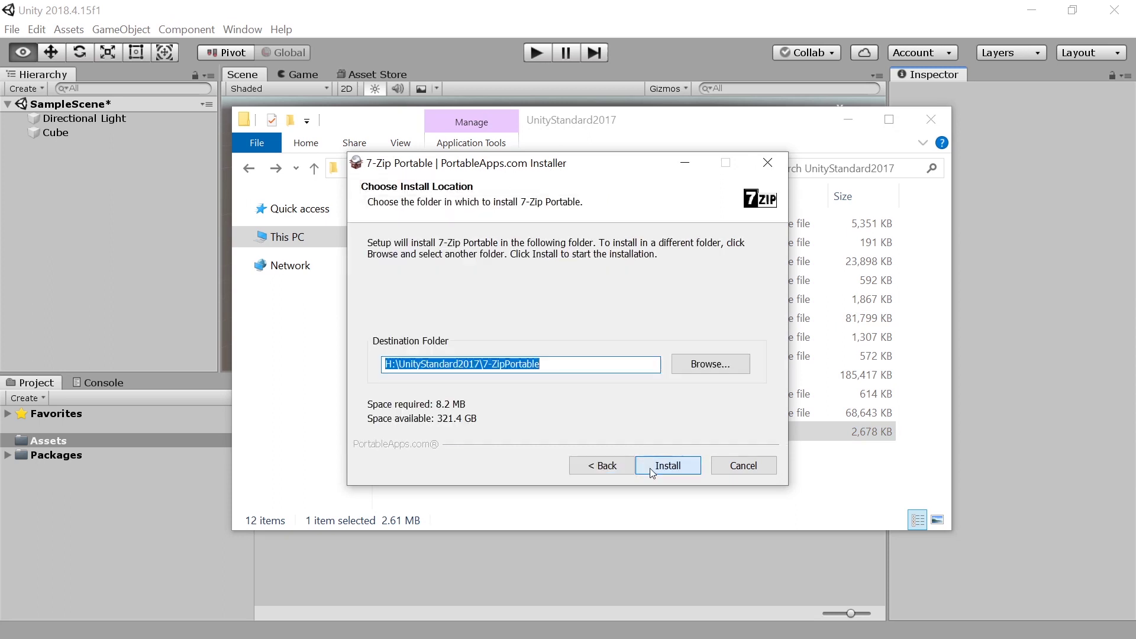
pyautogui.click(658, 468)
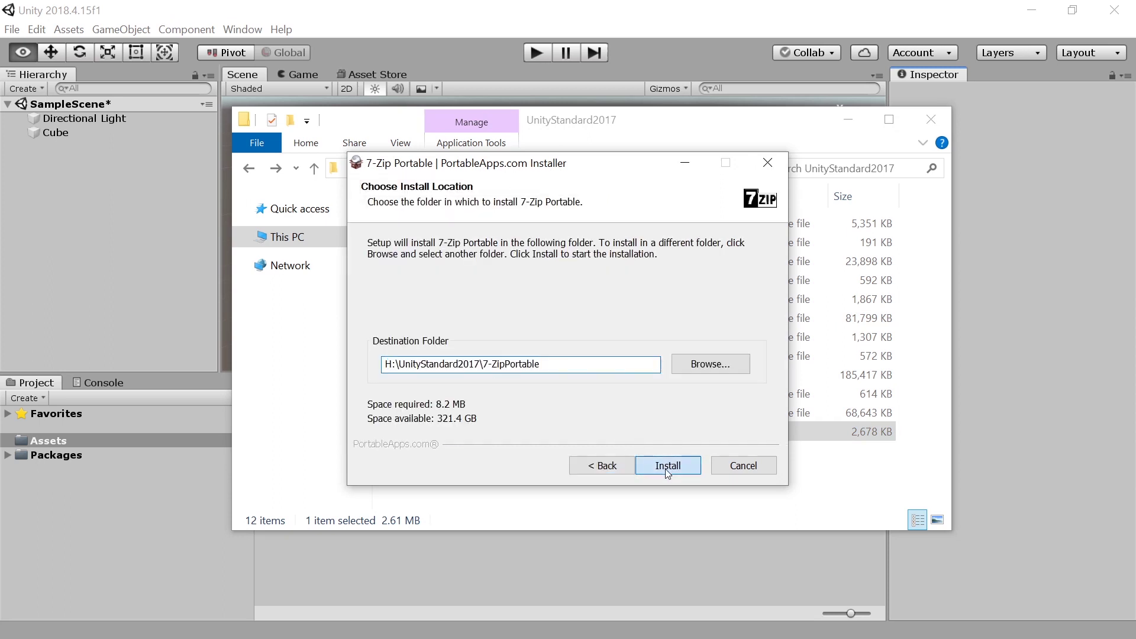
pyautogui.click(408, 284)
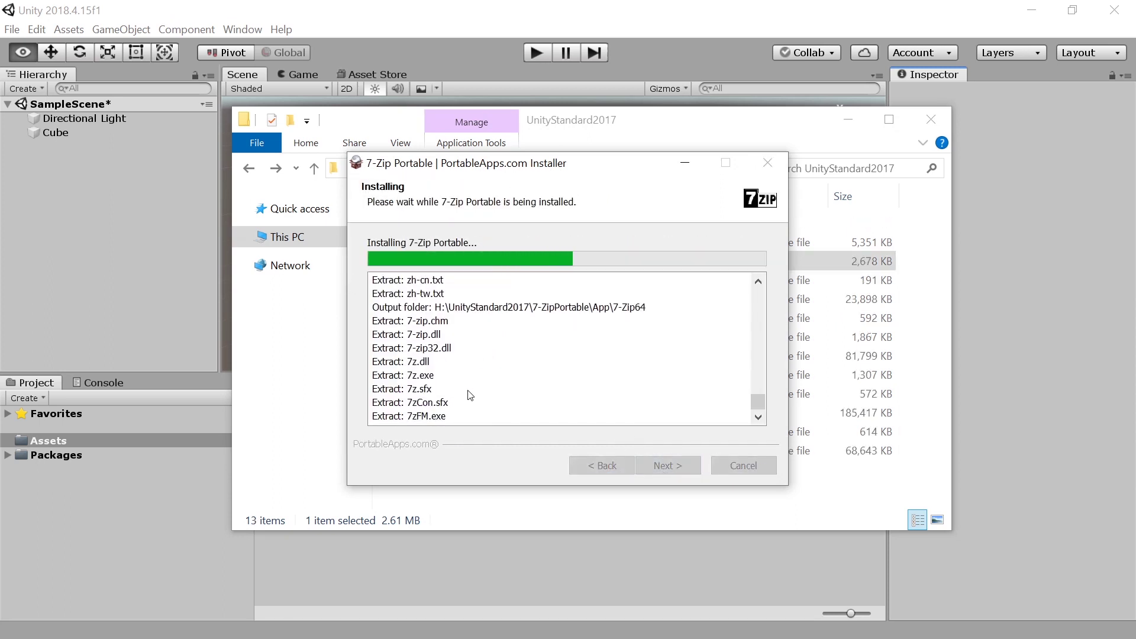
pyautogui.click(688, 465)
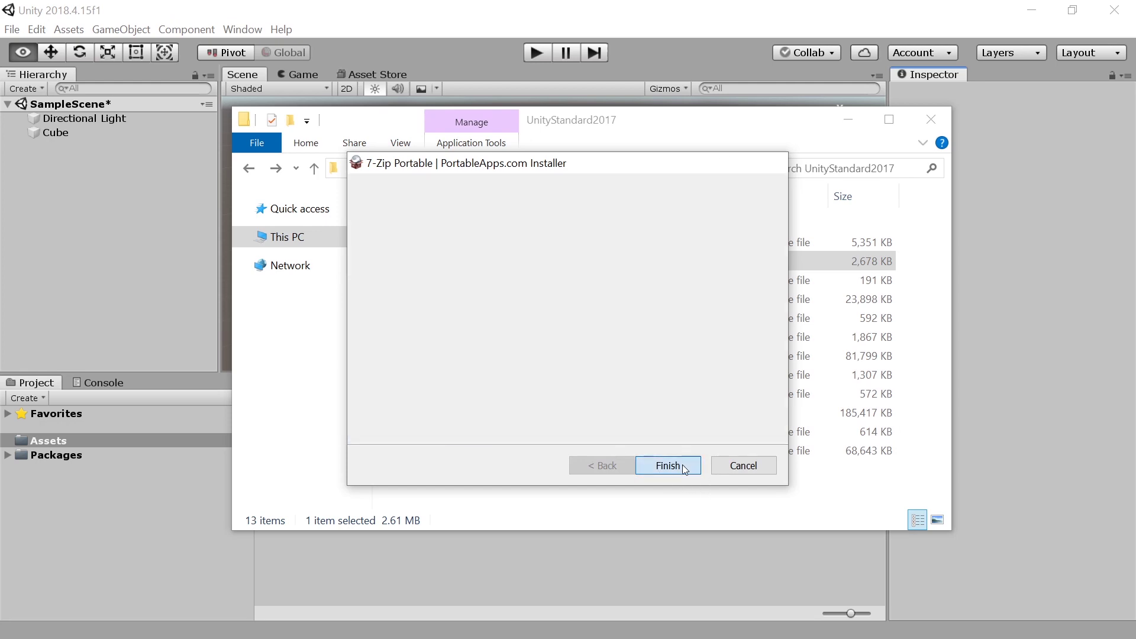
pyautogui.doubleClick(439, 223)
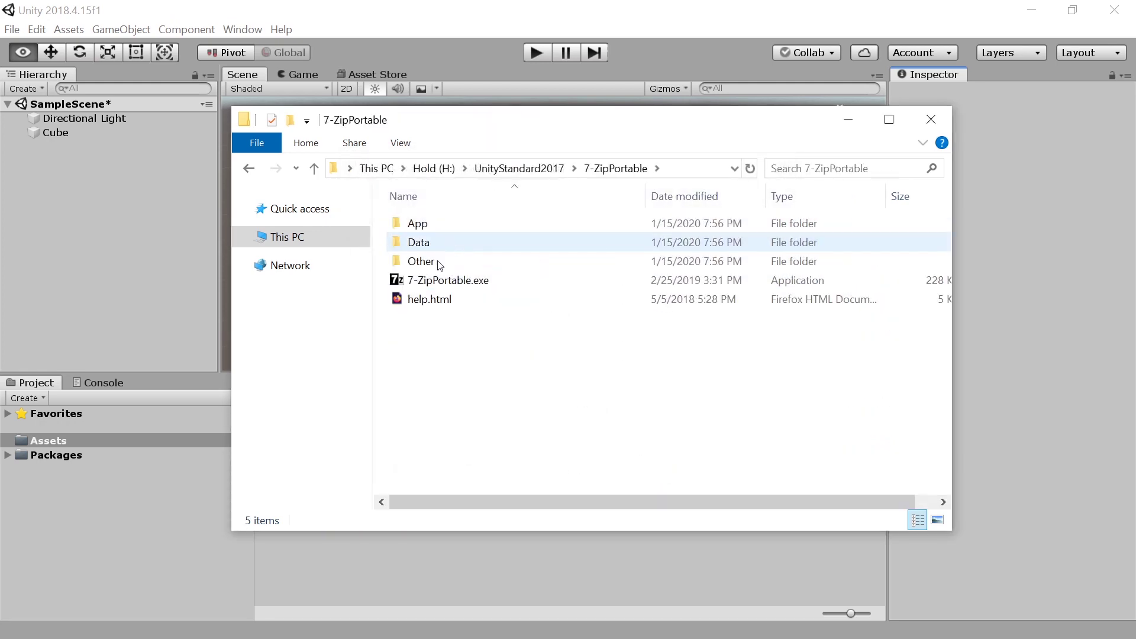
pyautogui.doubleClick(432, 281)
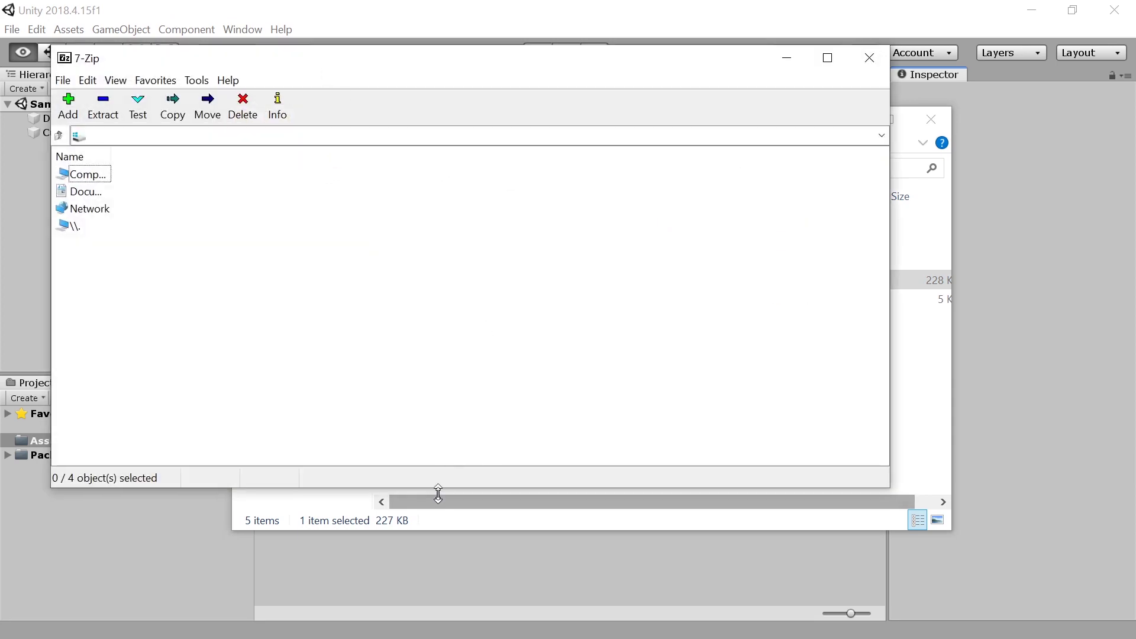
# Copy the UnityStandard2017 folder path and paste it into 7-Zip's address bar to browse there
pyautogui.click(441, 519)
pyautogui.click(314, 168)
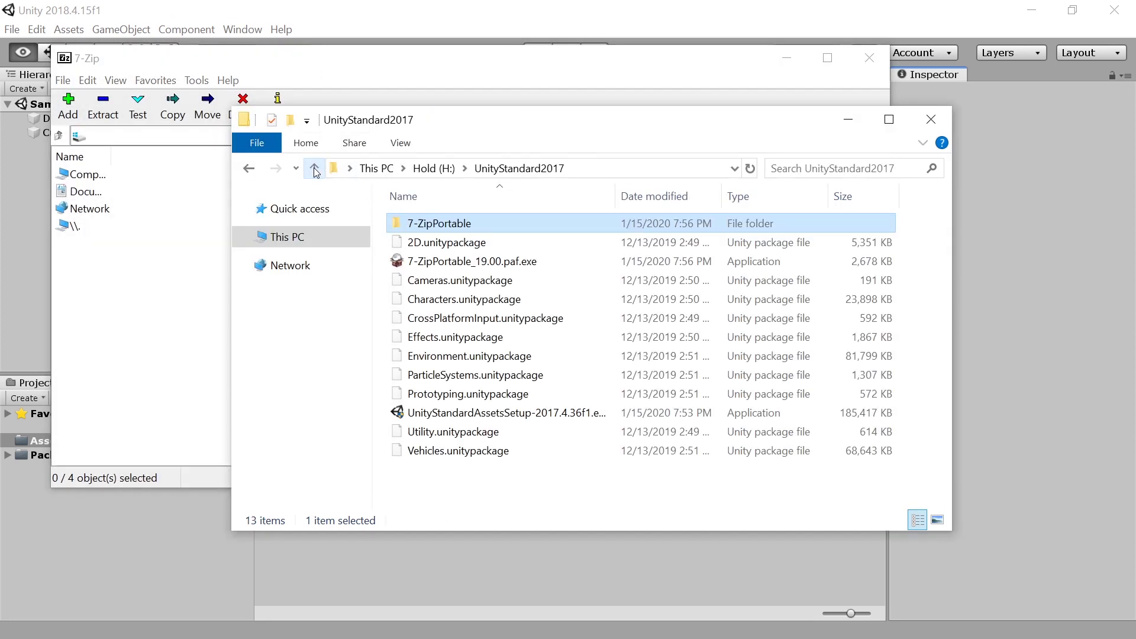
pyautogui.press('u')
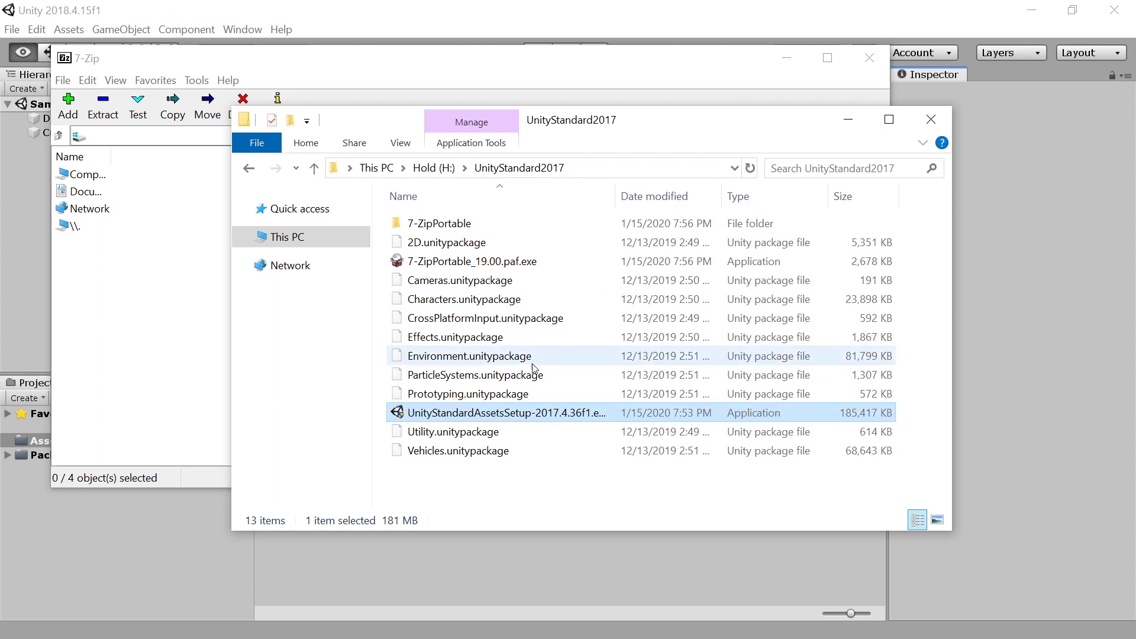
pyautogui.click(613, 169)
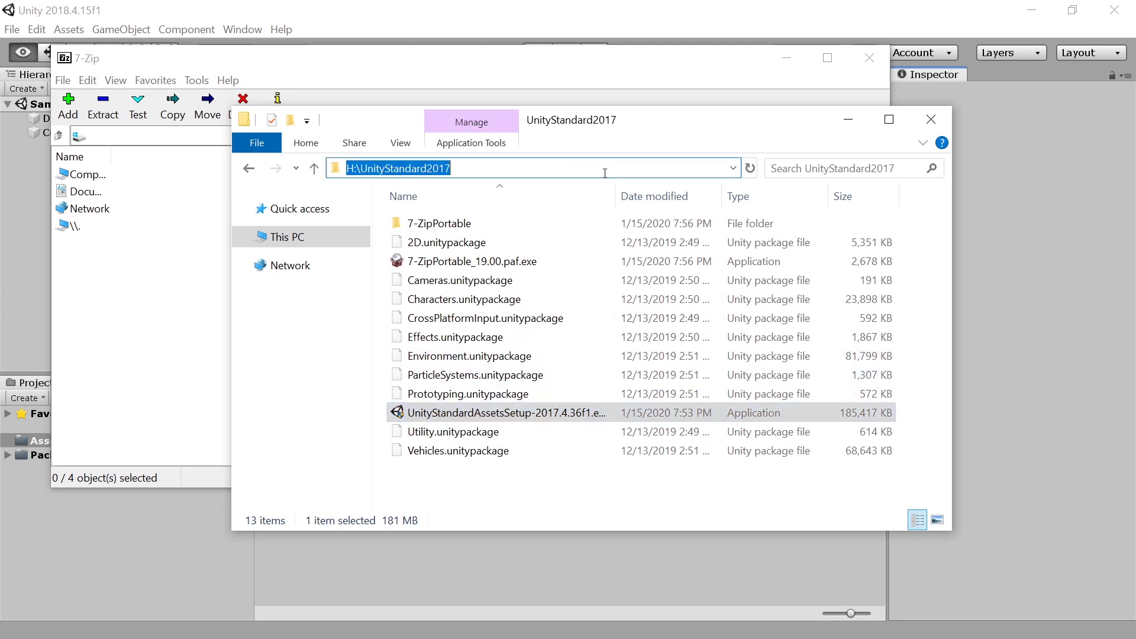
pyautogui.click(431, 62)
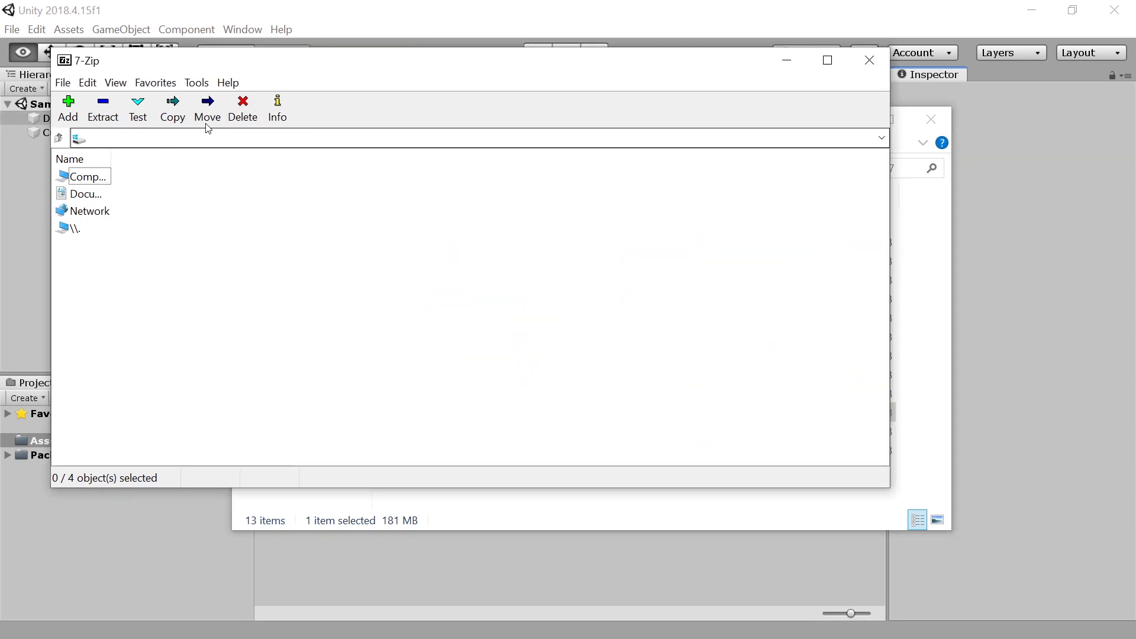
pyautogui.click(122, 137)
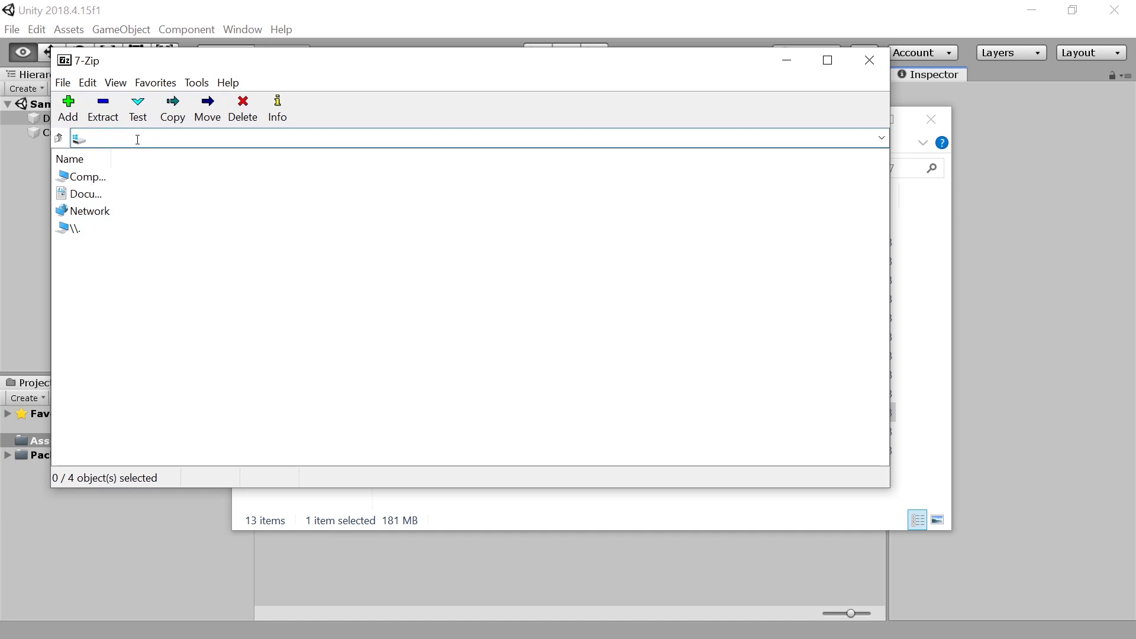
pyautogui.write('H:\\UnityStandard2017\\')
pyautogui.press('Return')
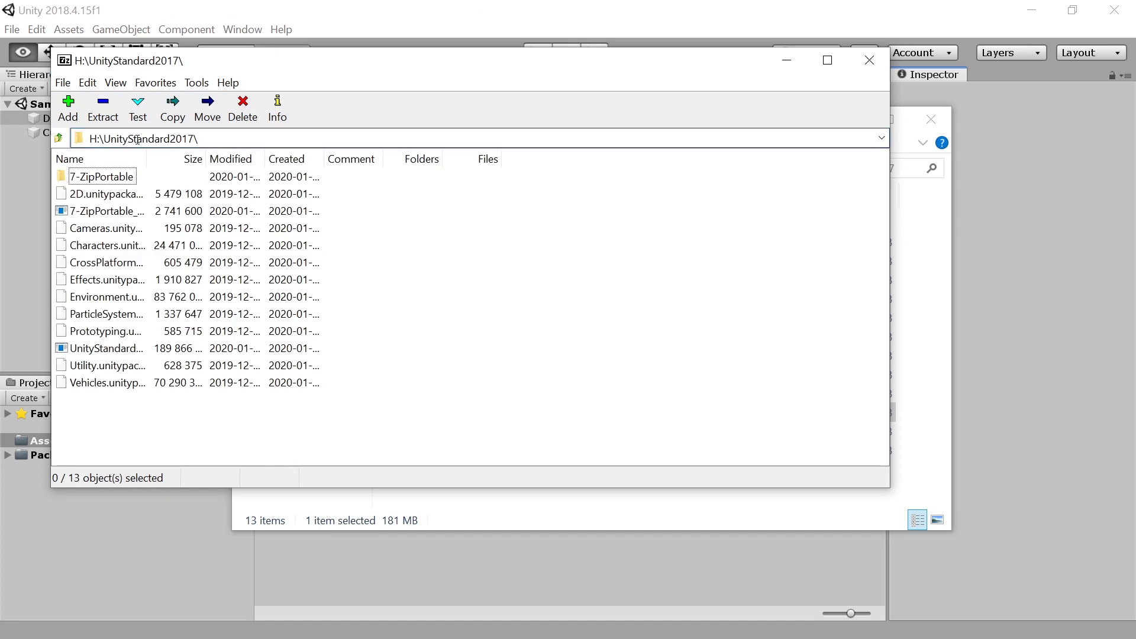
# Open UnityStandardAssetsSetup-2017.4.36f1.exe as an archive with Open Inside, declining the installer prompts
pyautogui.click(89, 350)
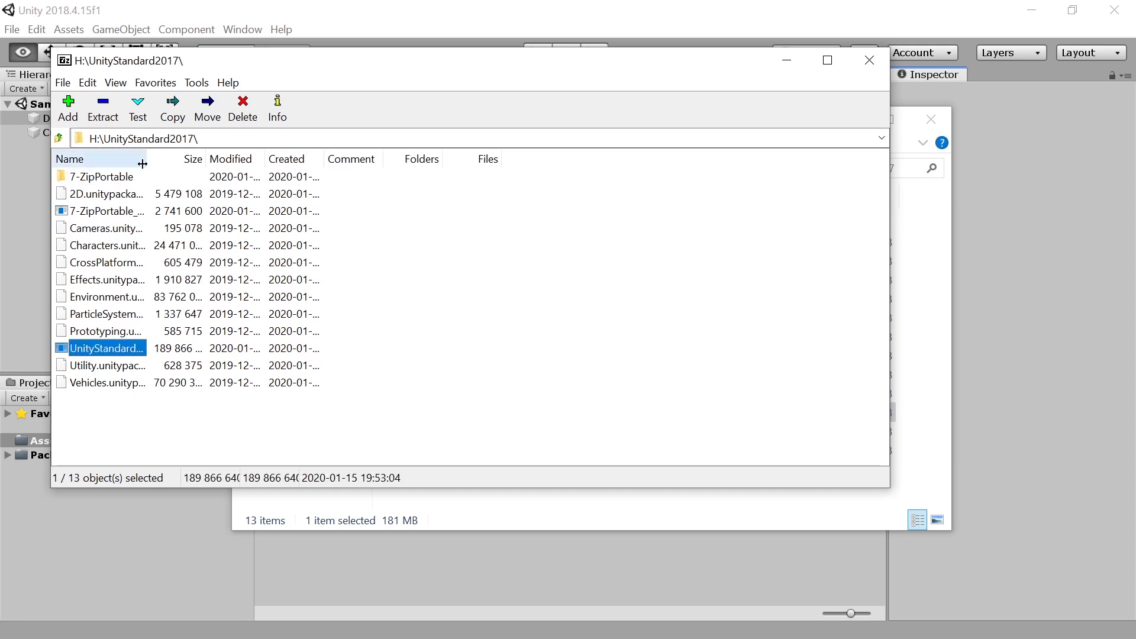
pyautogui.moveTo(176, 166); pyautogui.dragTo(418, 188)
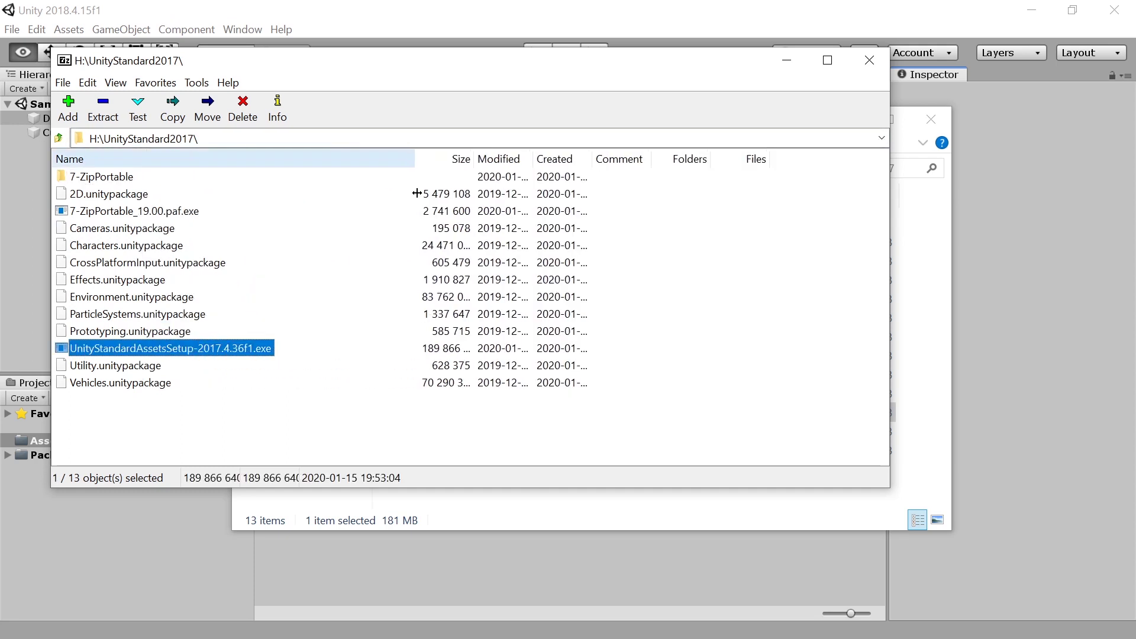
pyautogui.doubleClick(179, 351)
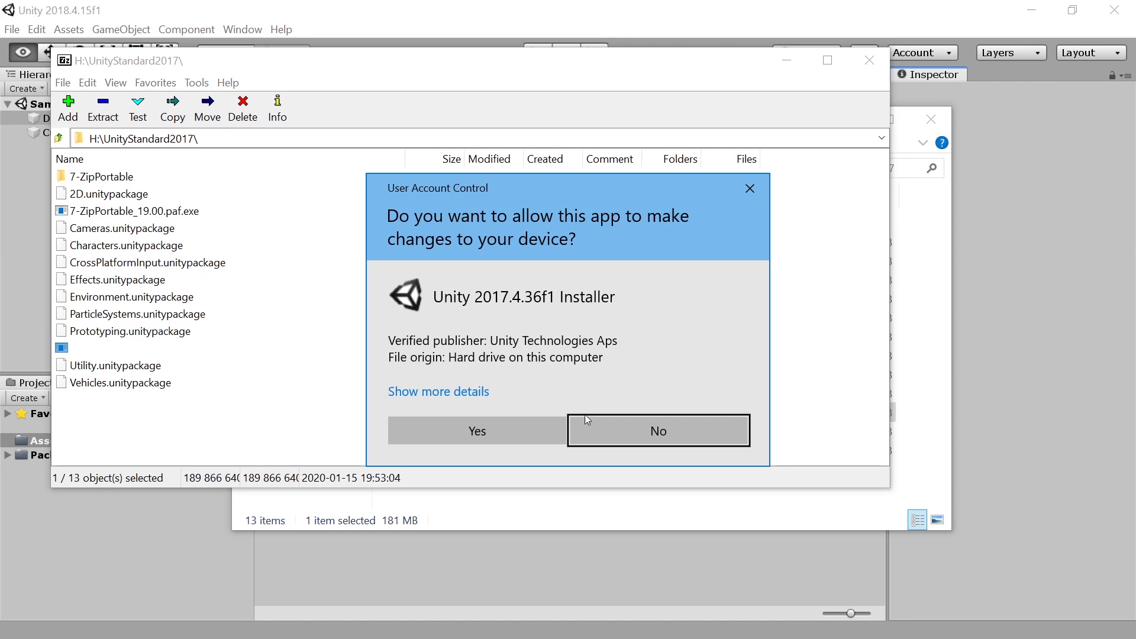
pyautogui.click(589, 425)
pyautogui.rightClick(149, 352)
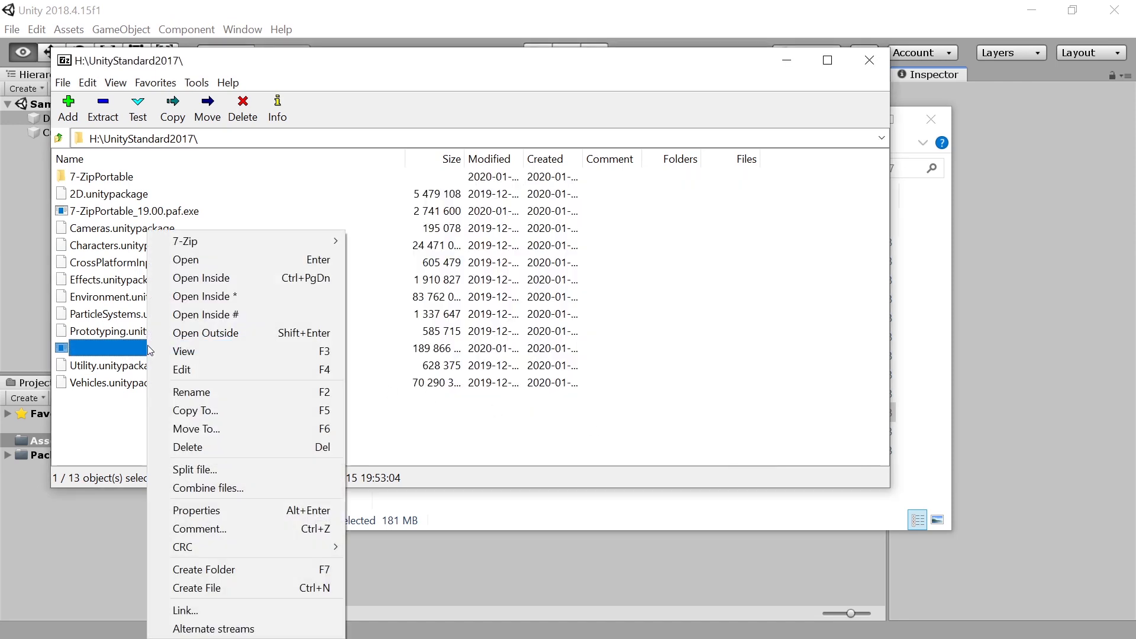
pyautogui.click(198, 260)
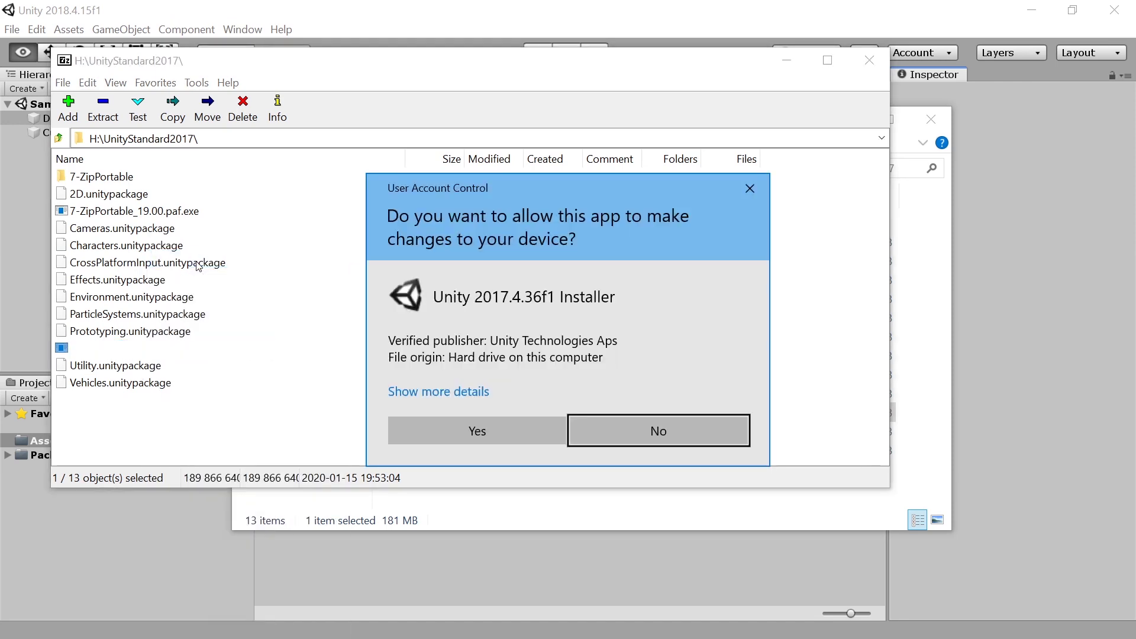
pyautogui.click(586, 428)
pyautogui.rightClick(142, 351)
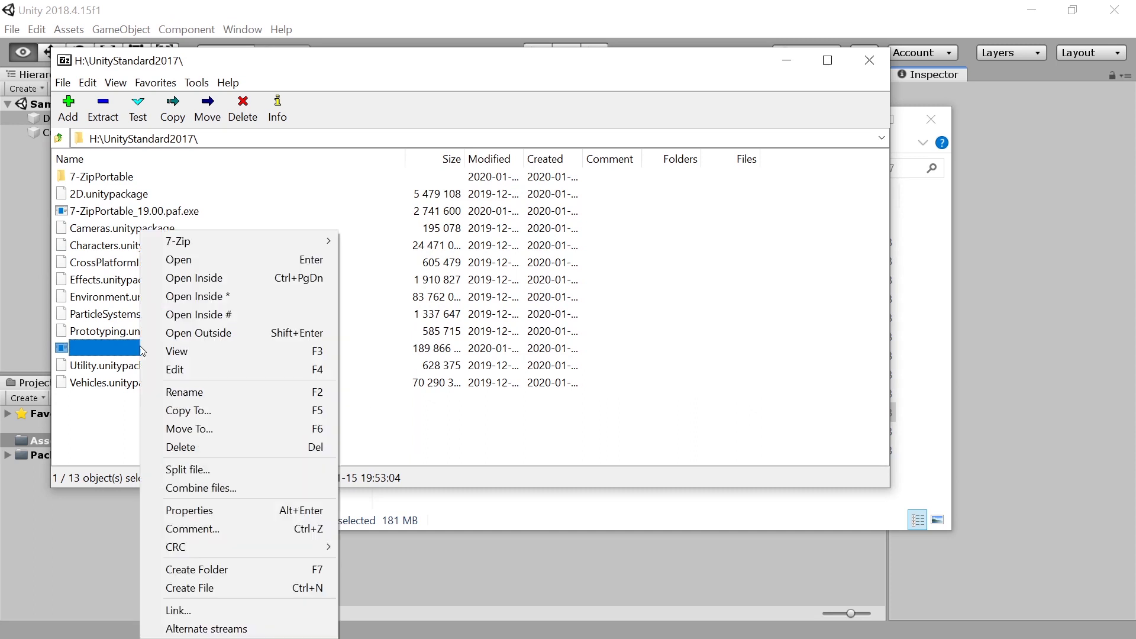
pyautogui.click(296, 276)
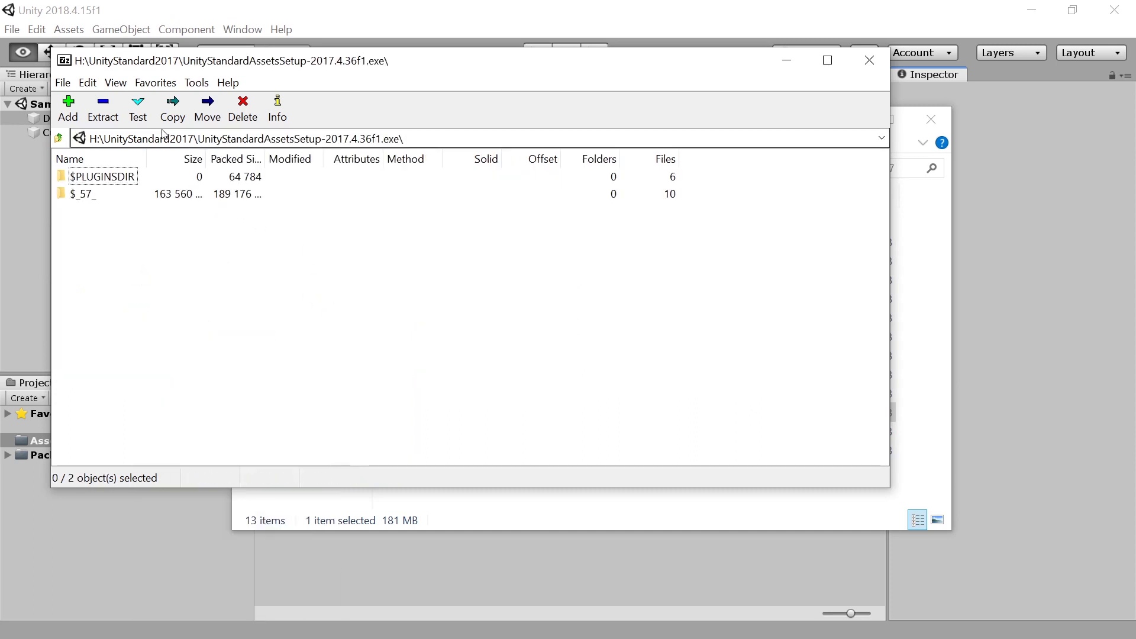
# Extract all ten unitypackage files from $_57_ into UnityStandard2017, replacing the existing copies
pyautogui.moveTo(168, 68); pyautogui.dragTo(655, 143)
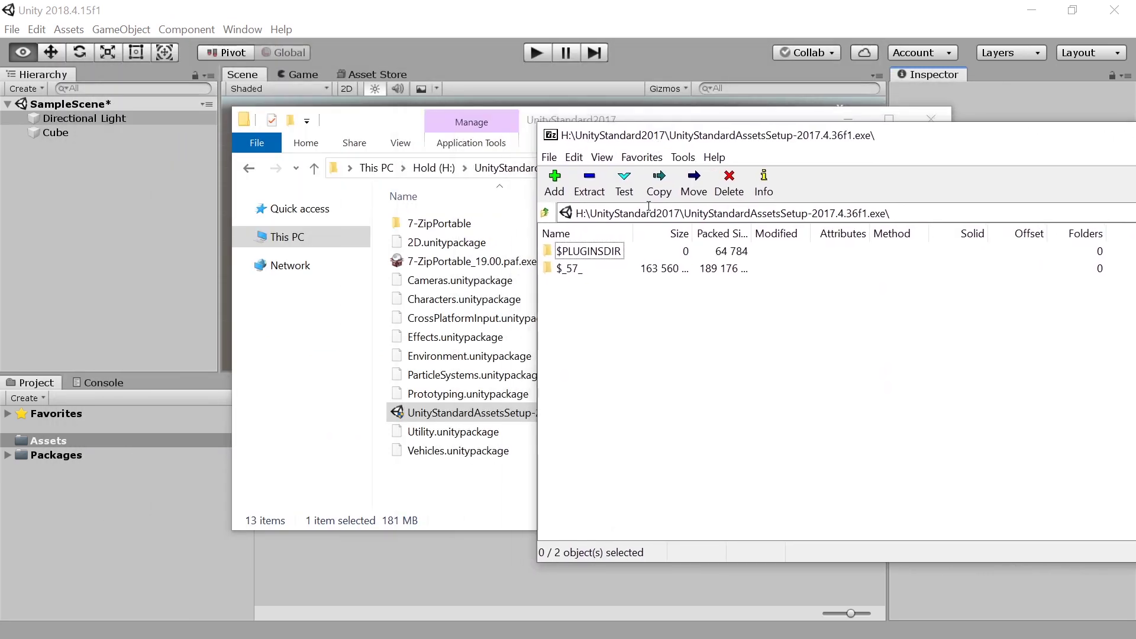
pyautogui.doubleClick(568, 271)
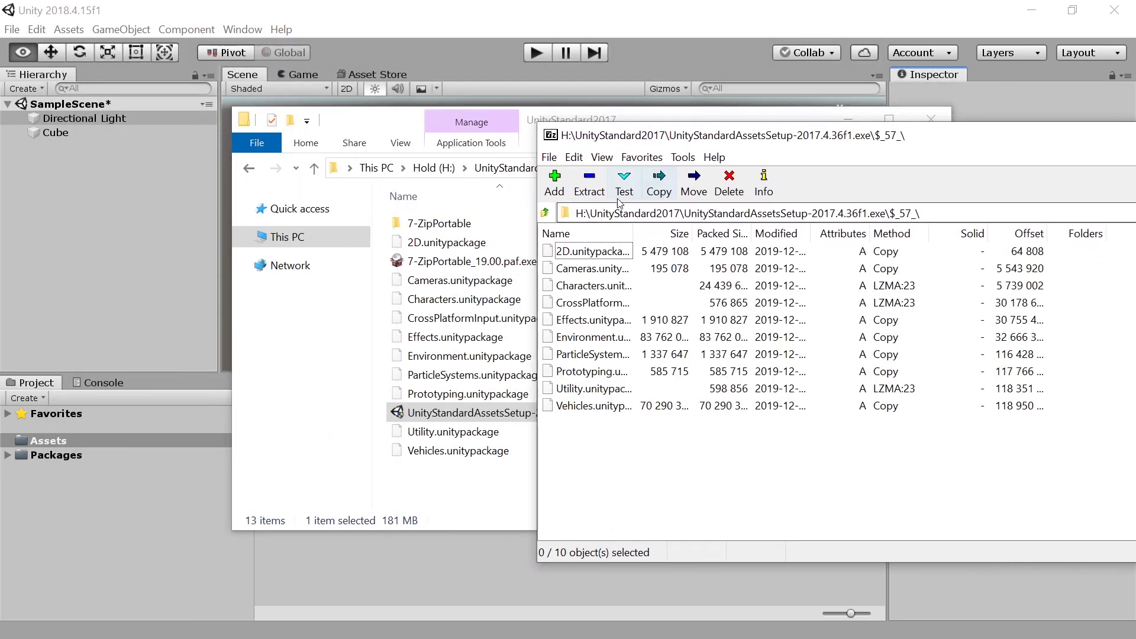
pyautogui.click(545, 213)
pyautogui.doubleClick(568, 271)
pyautogui.moveTo(689, 471); pyautogui.dragTo(508, 503)
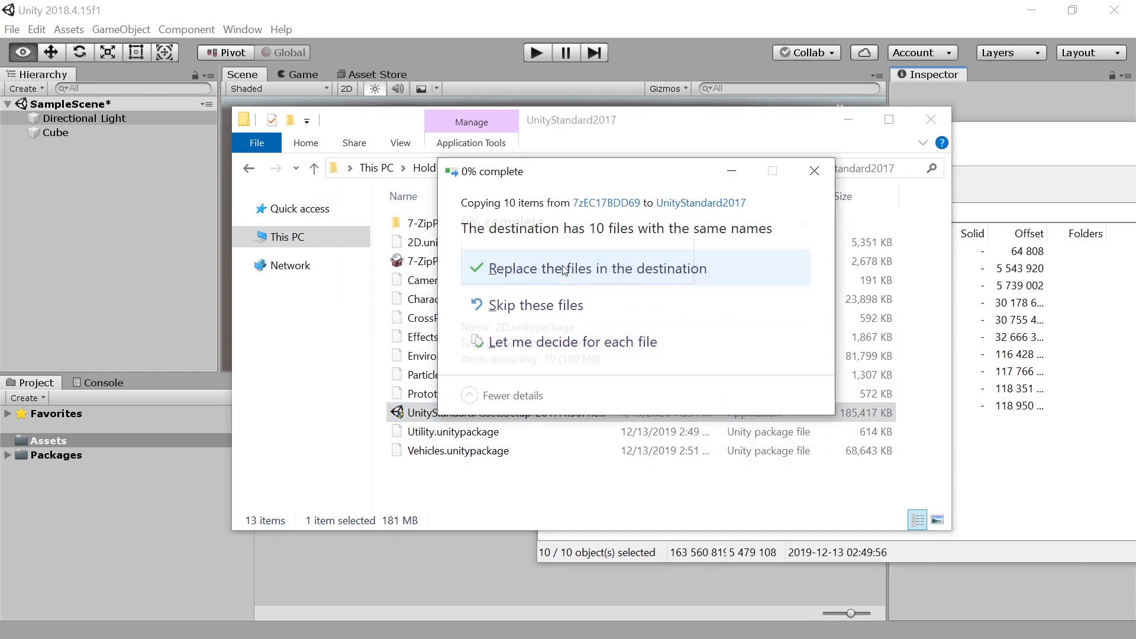
pyautogui.click(562, 268)
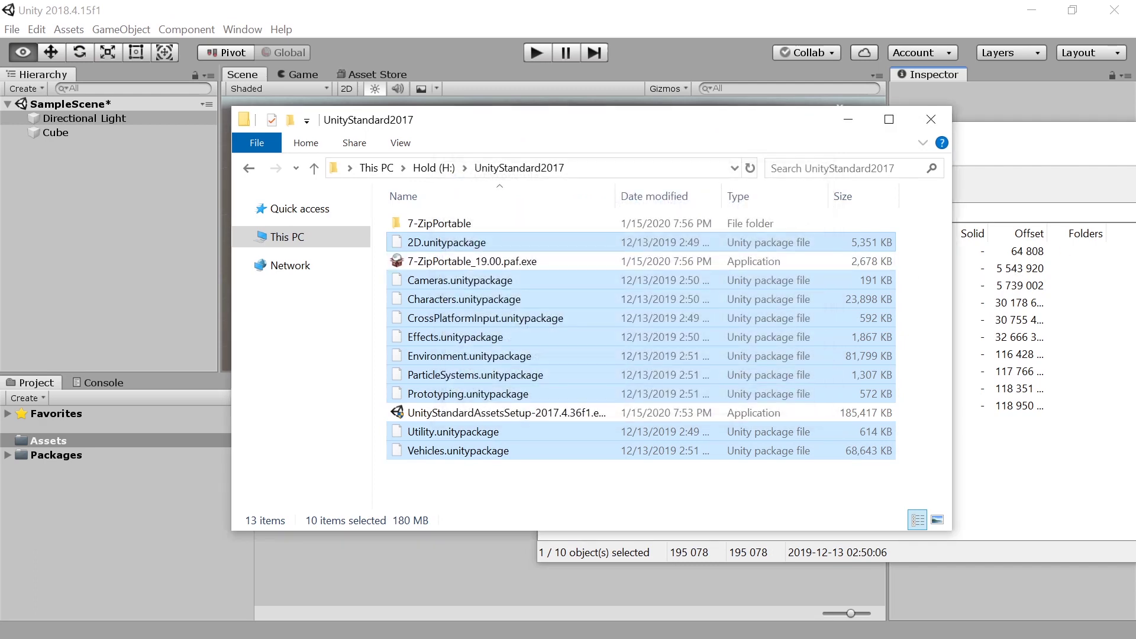
# Close 7-Zip and delete the 7-ZipPortable folder, its .paf.exe and UnityStandardAssetsSetup
pyautogui.hotkey('alt', 'F4')
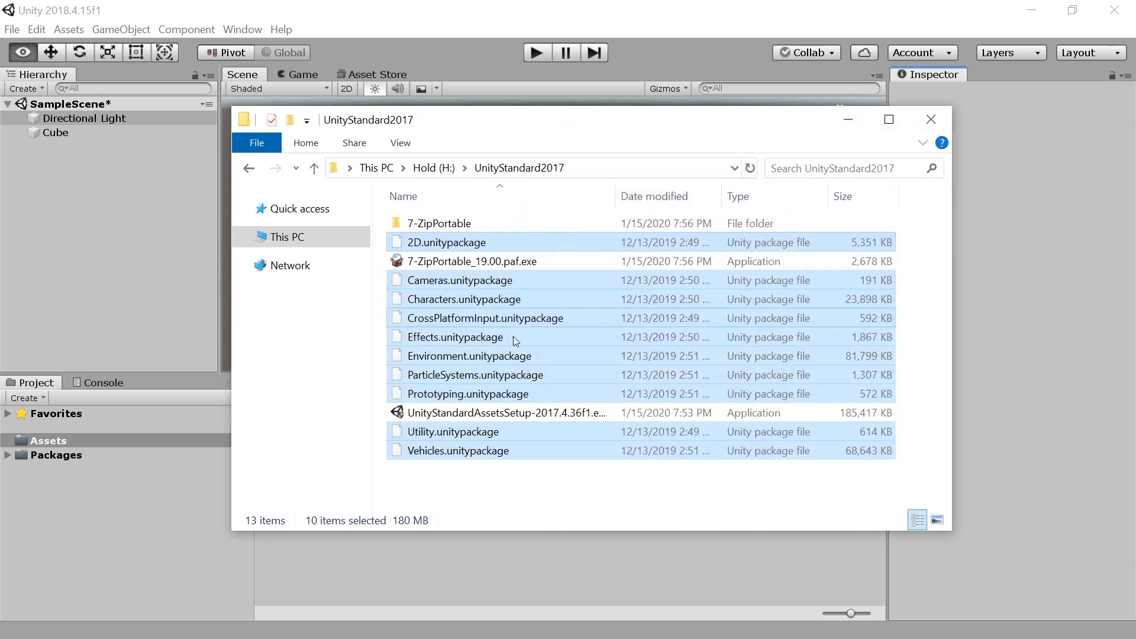
pyautogui.click(513, 414)
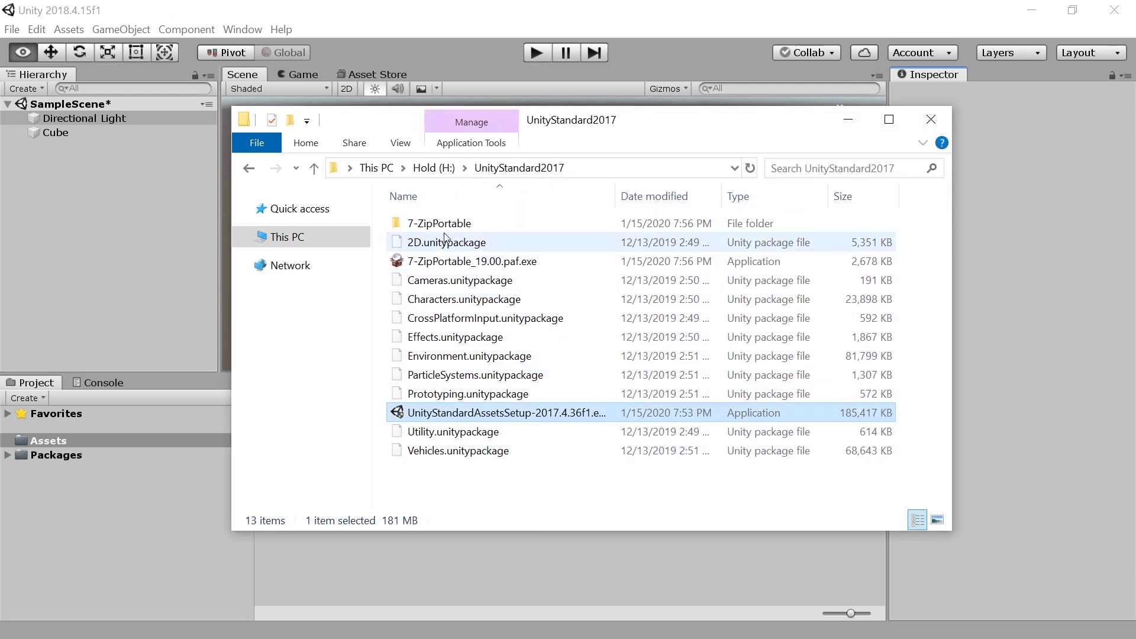
pyautogui.click(445, 262)
pyautogui.keyDown('ctrl'); pyautogui.click(448, 224); pyautogui.keyUp('ctrl')
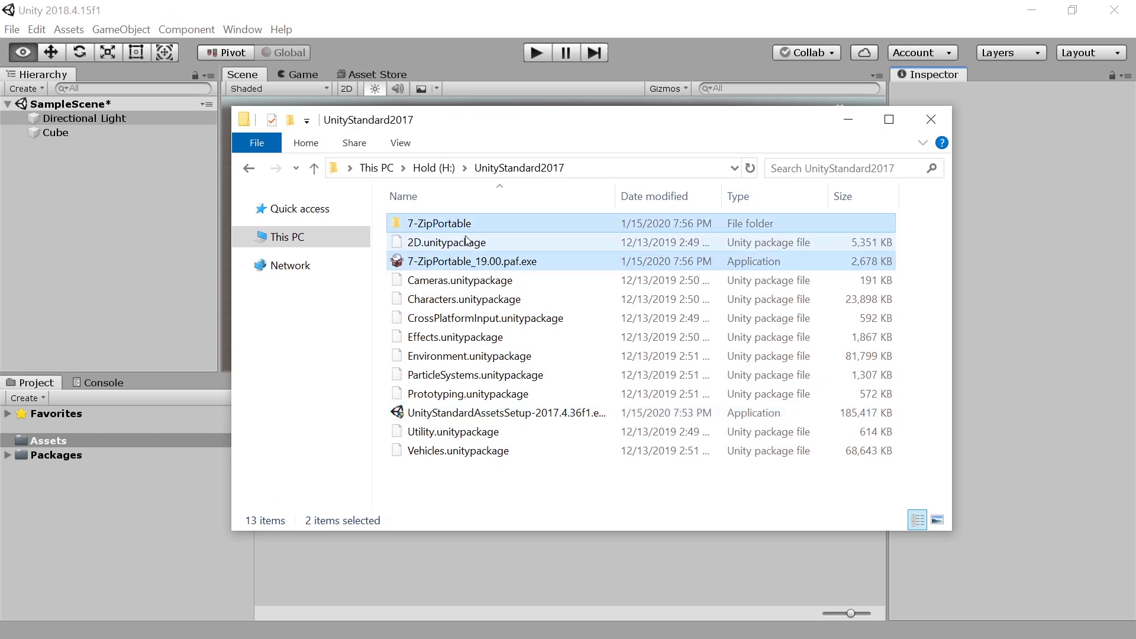
pyautogui.press('Delete')
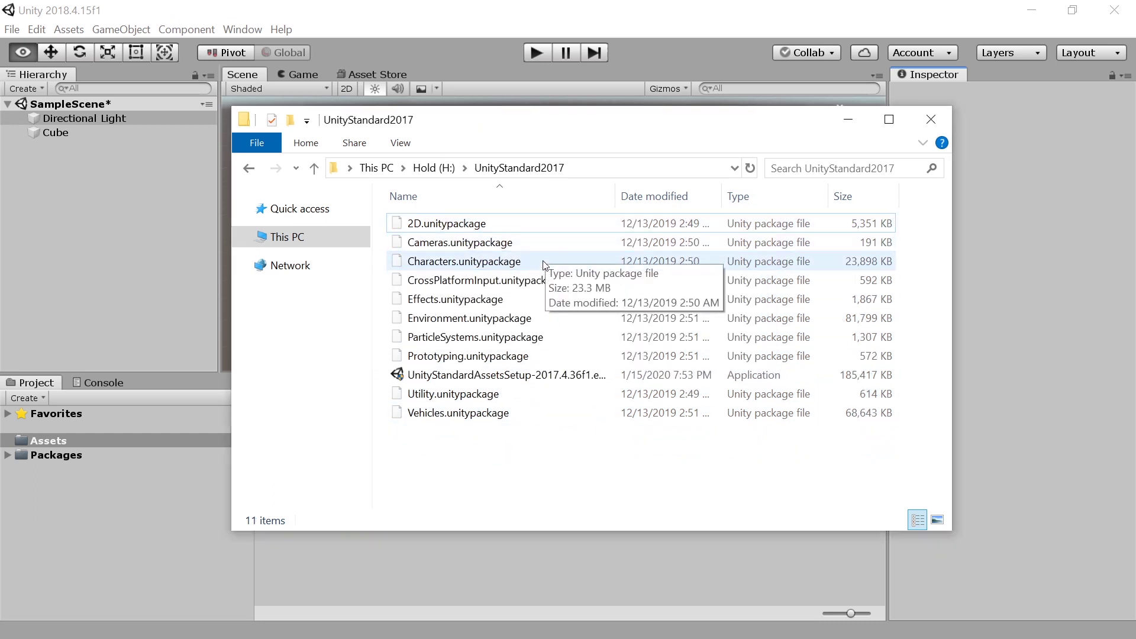
pyautogui.click(473, 377)
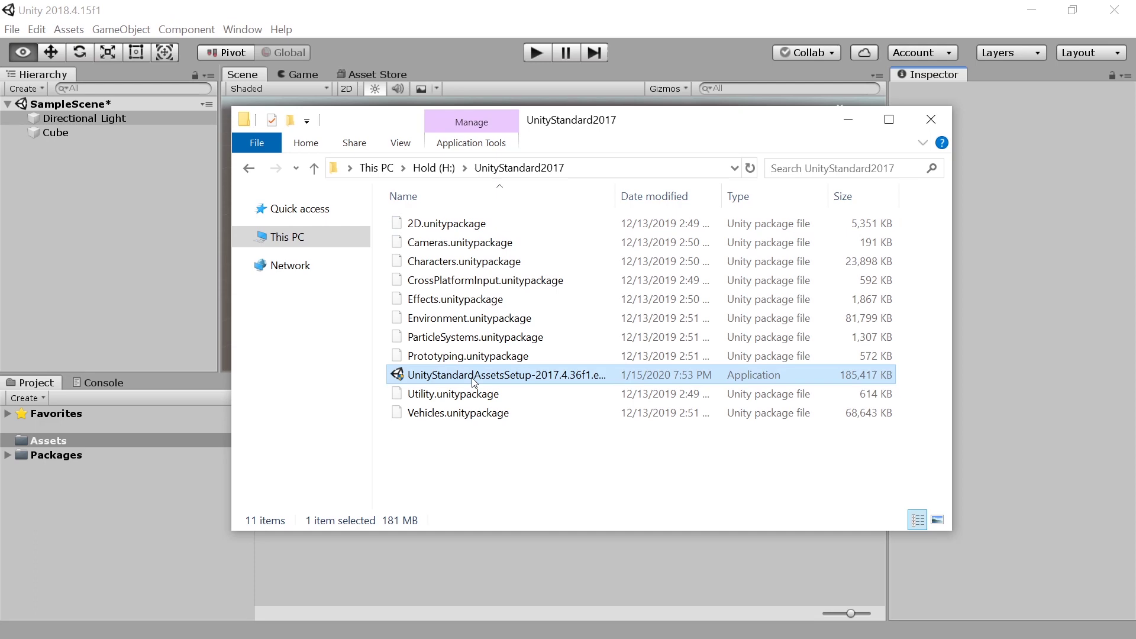
pyautogui.click(597, 458)
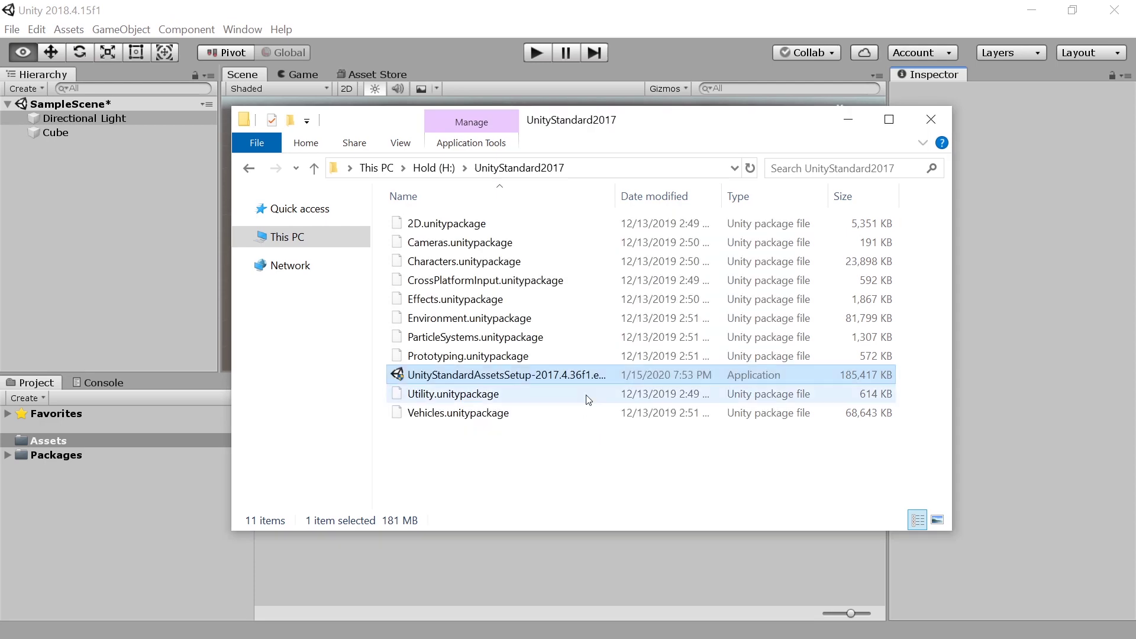
pyautogui.press('Delete')
pyautogui.click(626, 393)
# Copy the H:\UnityStandard2017 path from the address bar and return to the Unity editor
pyautogui.moveTo(600, 431); pyautogui.dragTo(513, 209)
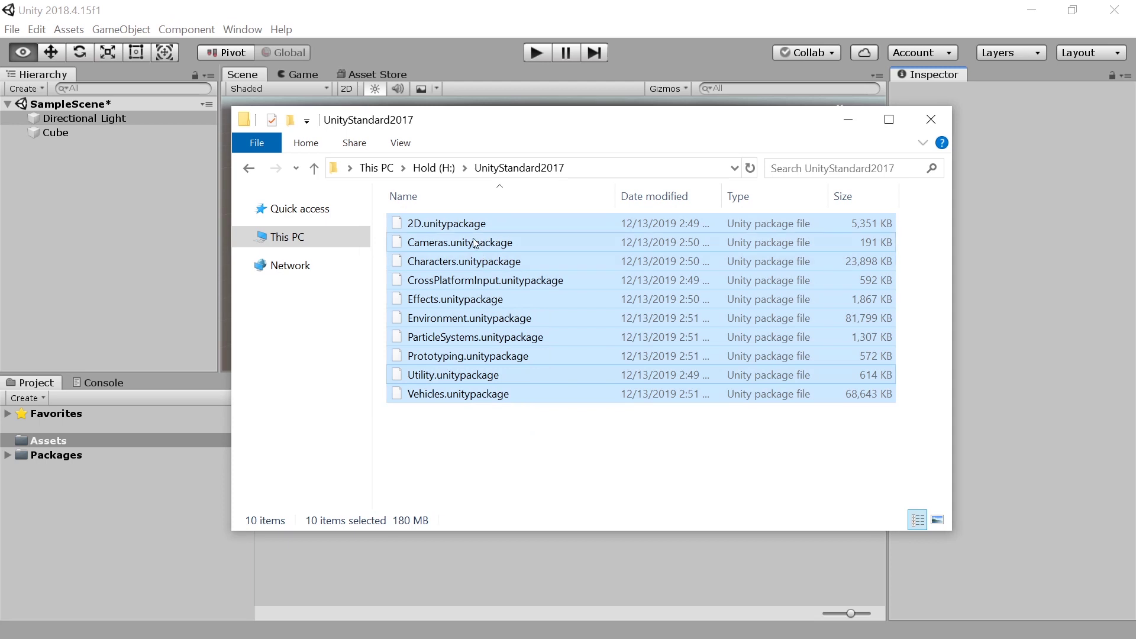
pyautogui.click(474, 243)
pyautogui.click(474, 225)
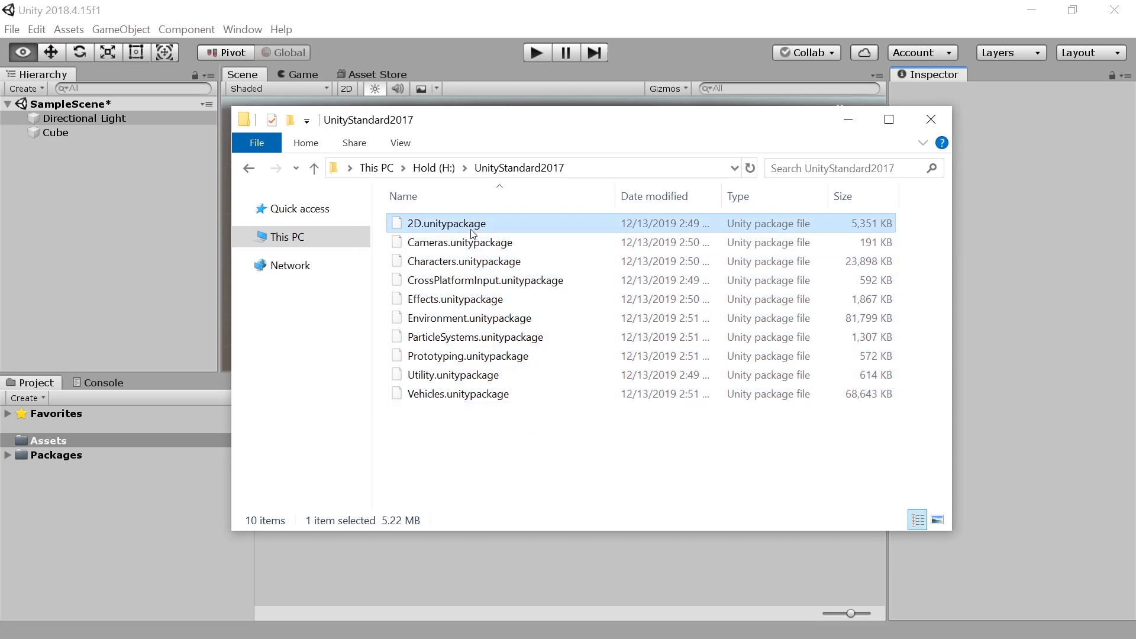
pyautogui.click(499, 169)
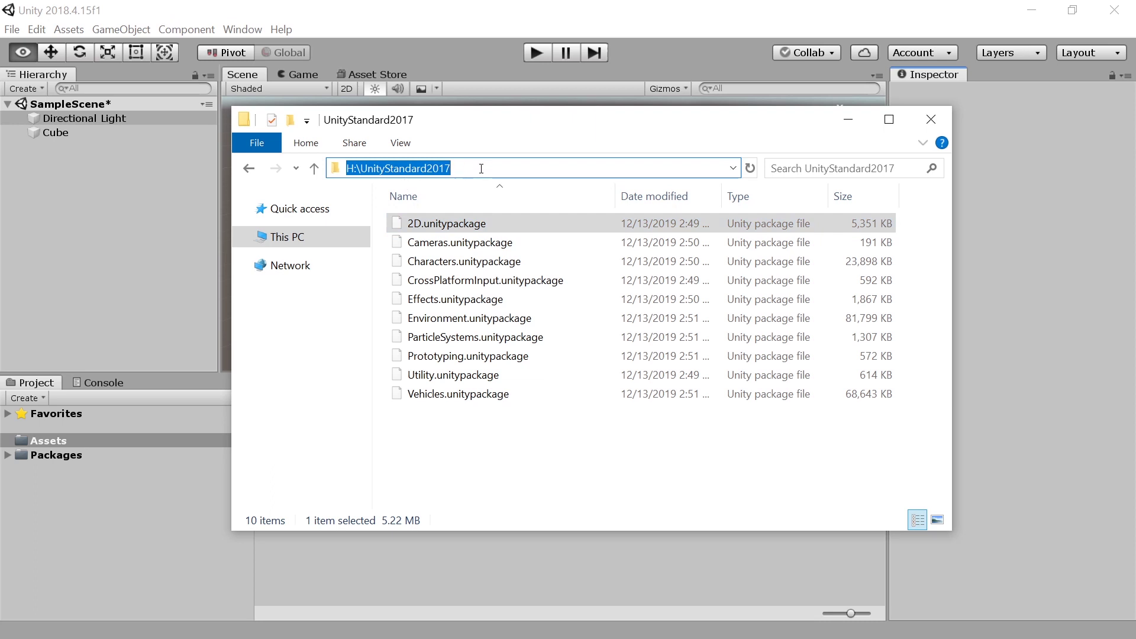
pyautogui.click(481, 169)
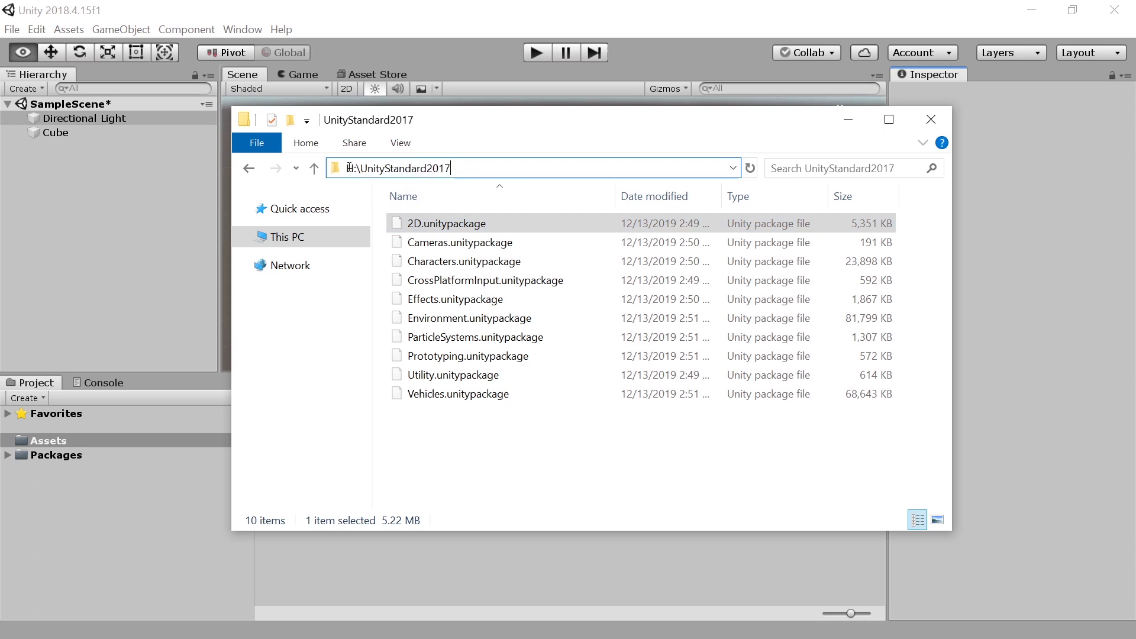
pyautogui.doubleClick(471, 169)
pyautogui.hotkey('ctrl', 'c')
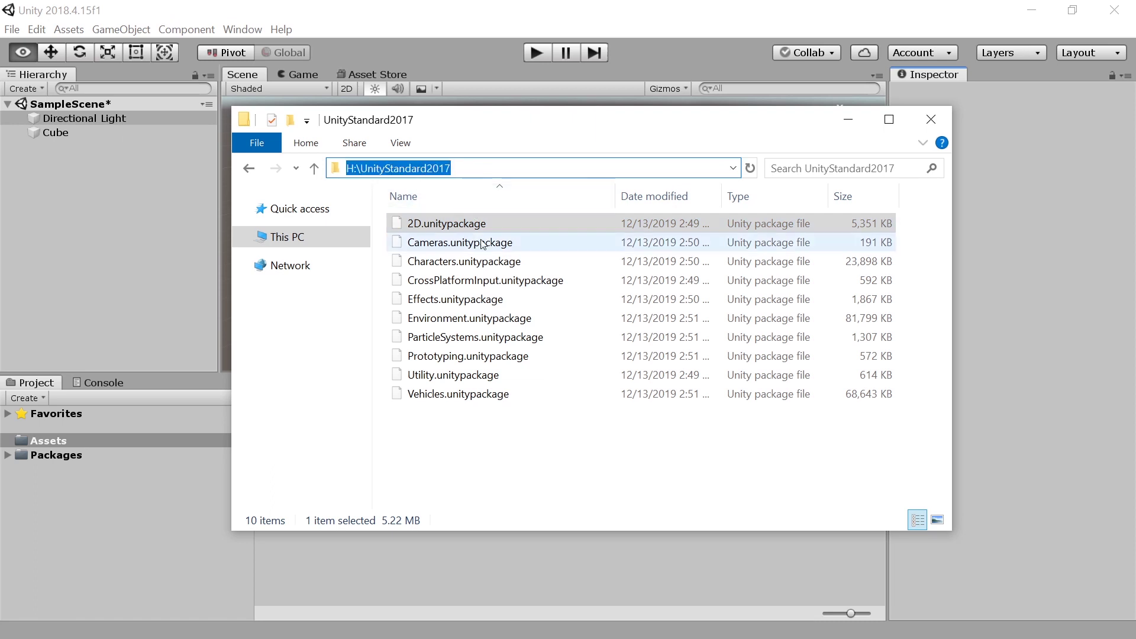
pyautogui.click(490, 431)
pyautogui.click(377, 17)
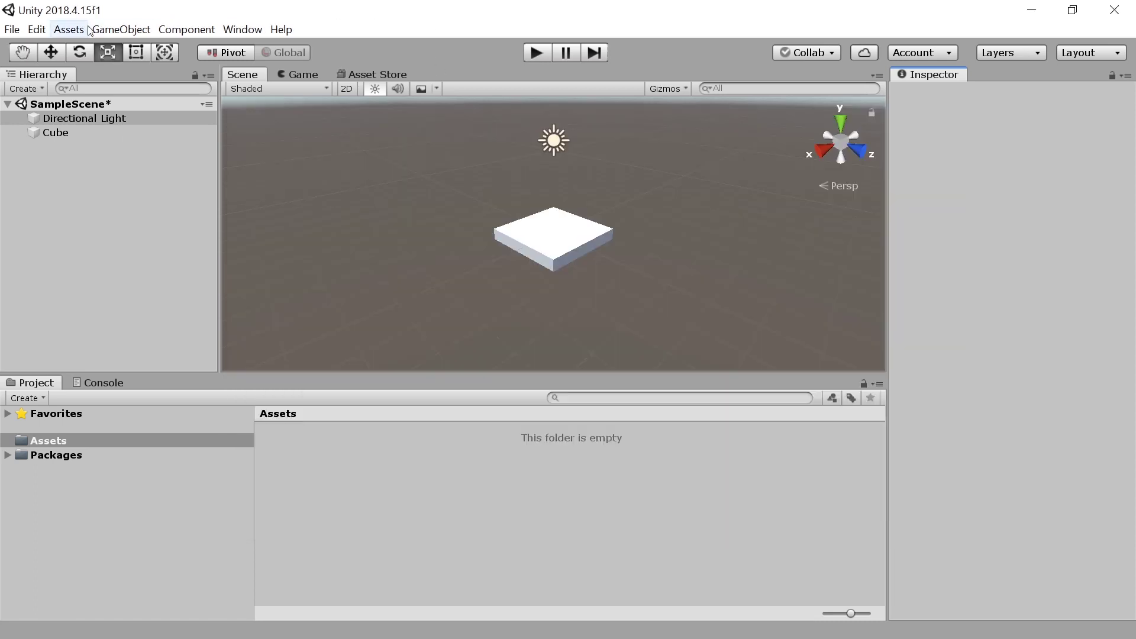
# Import Characters.unitypackage from H:\UnityStandard2017 as a custom package with all its contents
pyautogui.click(69, 30)
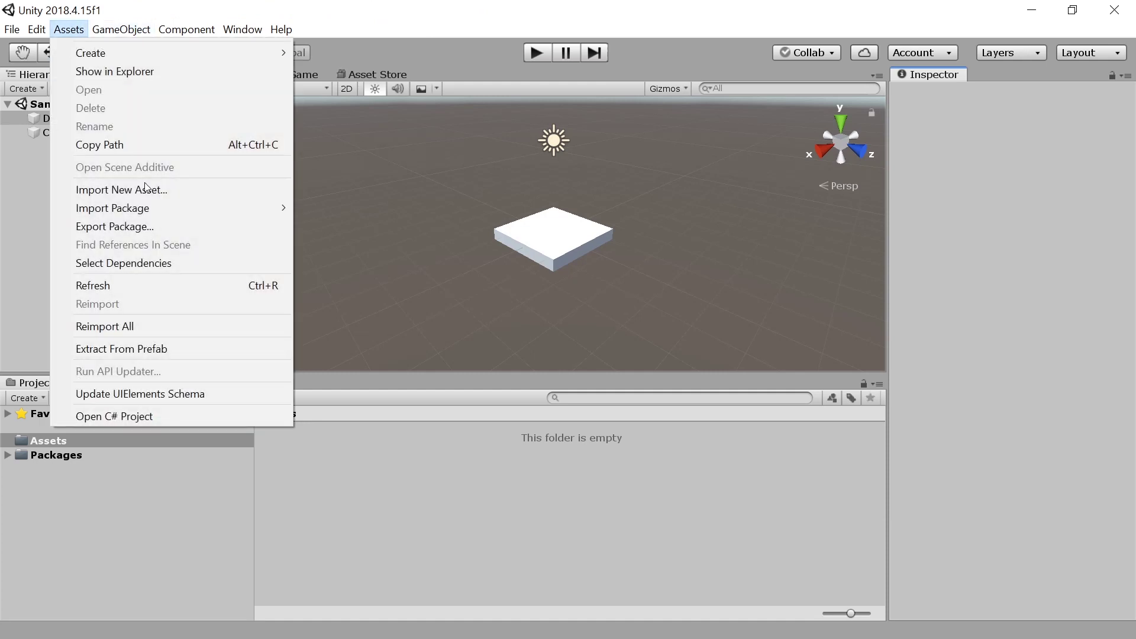
pyautogui.moveTo(169, 200)
pyautogui.click(403, 209)
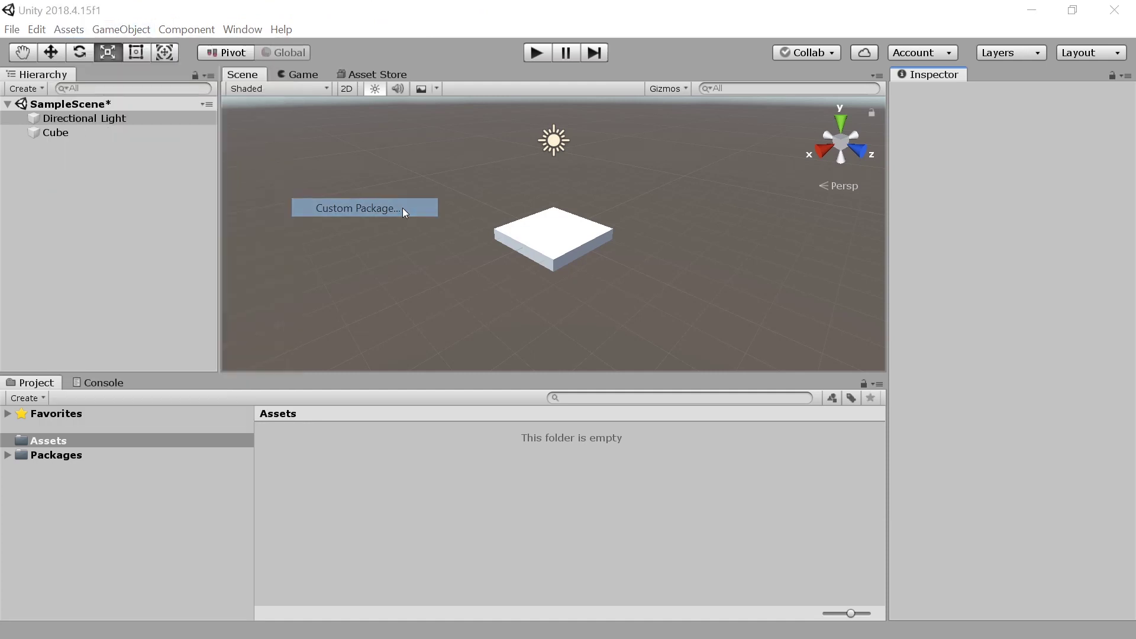
pyautogui.hotkey('ctrl', 'v')
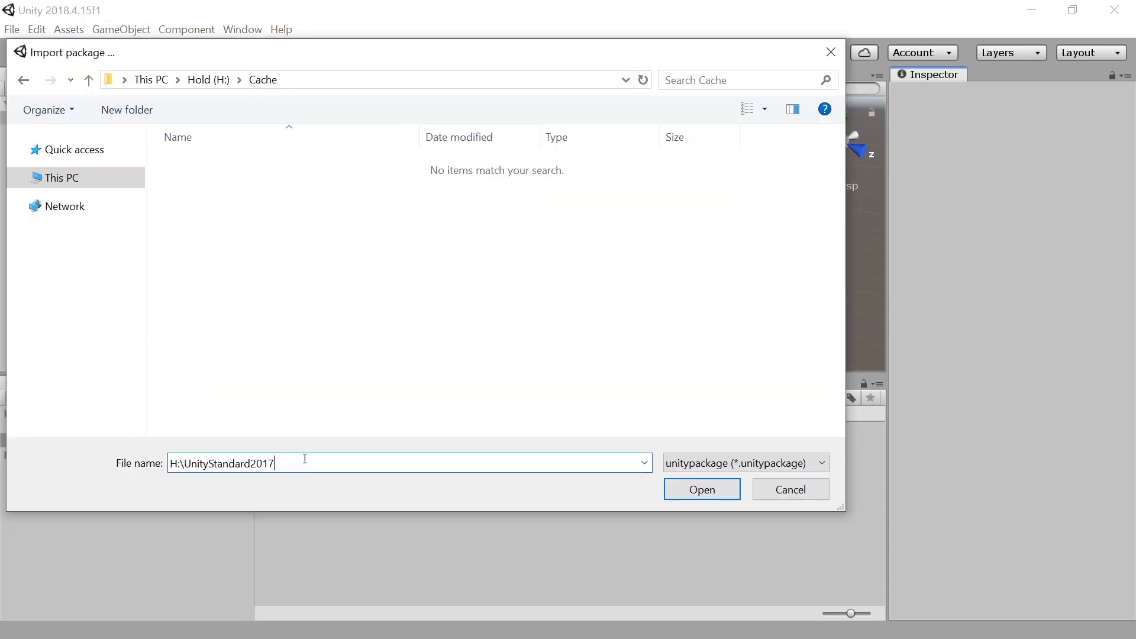
pyautogui.press('Return')
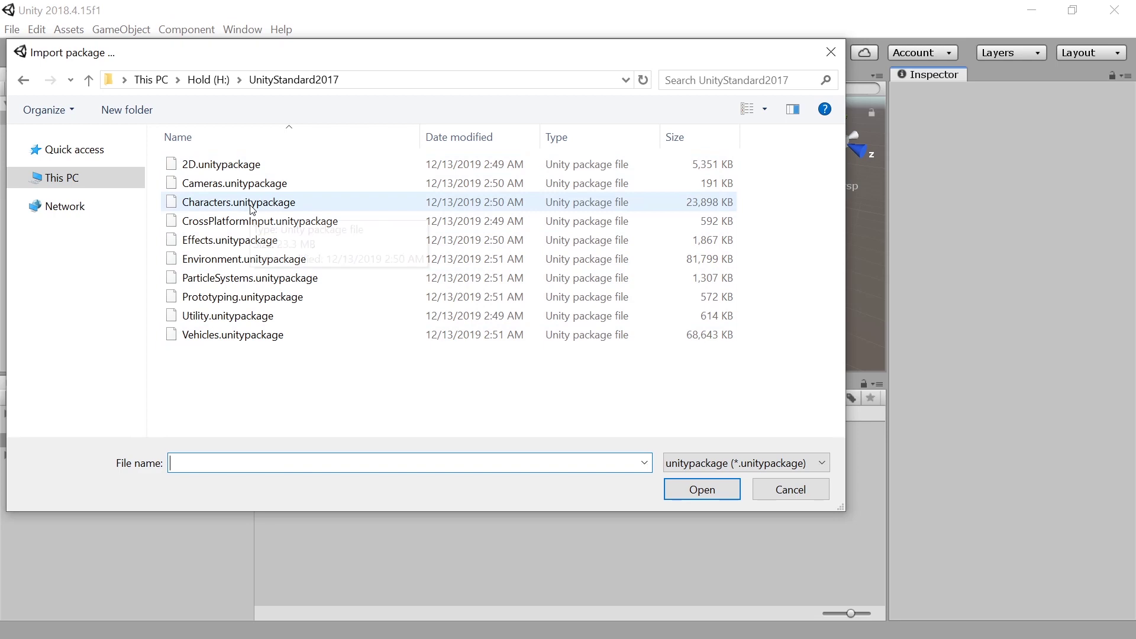
pyautogui.doubleClick(704, 207)
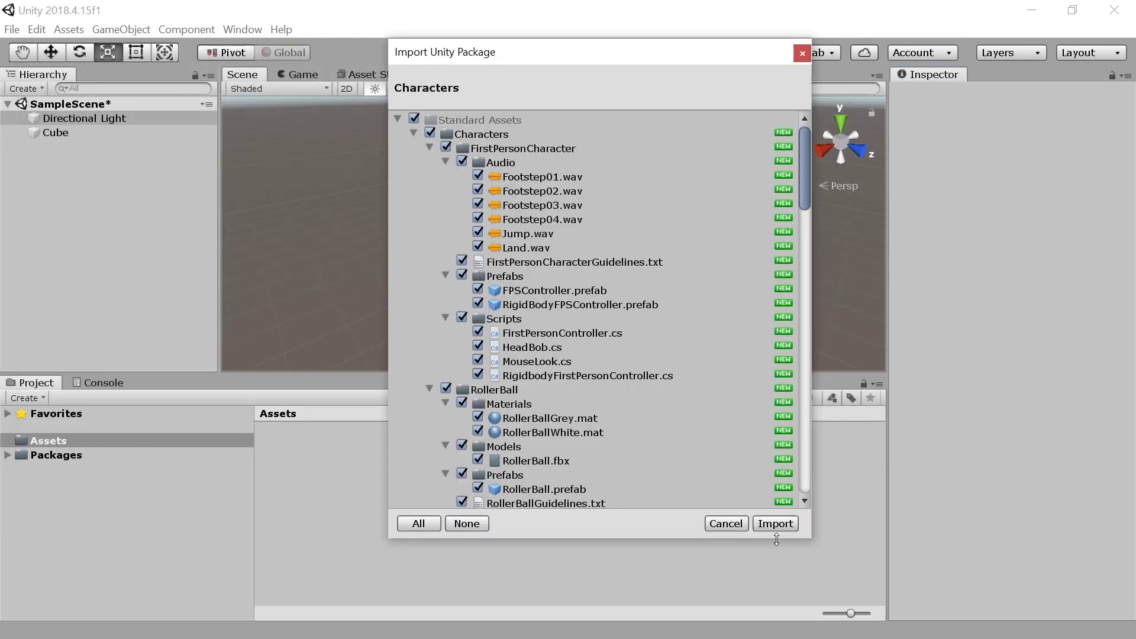
pyautogui.click(775, 524)
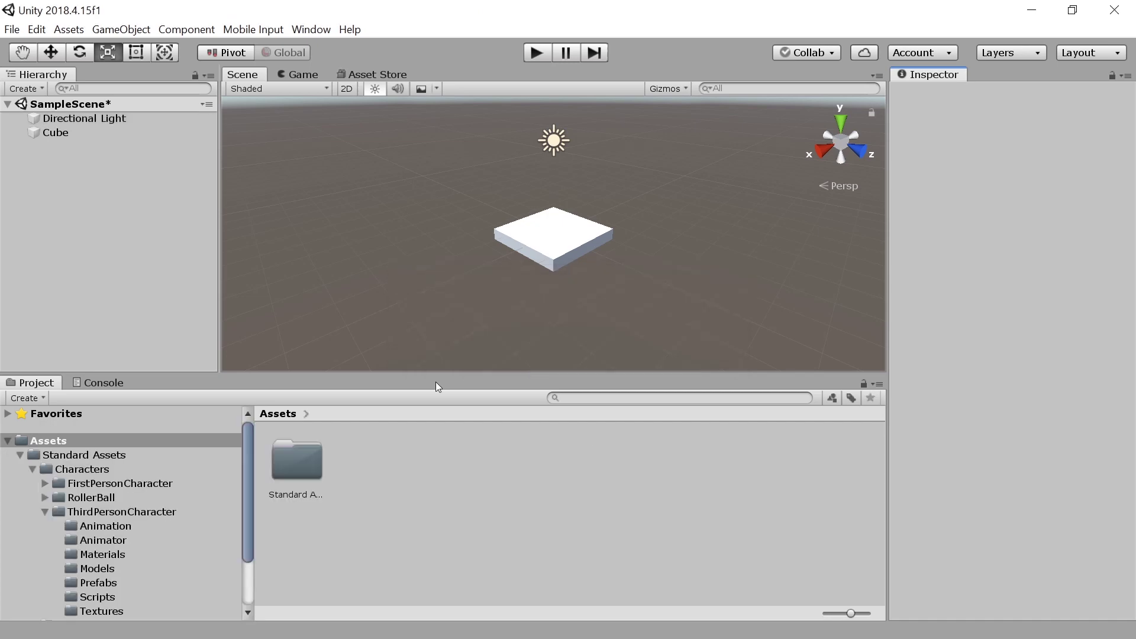
# Import Cameras.unitypackage as a custom package with all its contents
pyautogui.click(61, 35)
pyautogui.moveTo(180, 205)
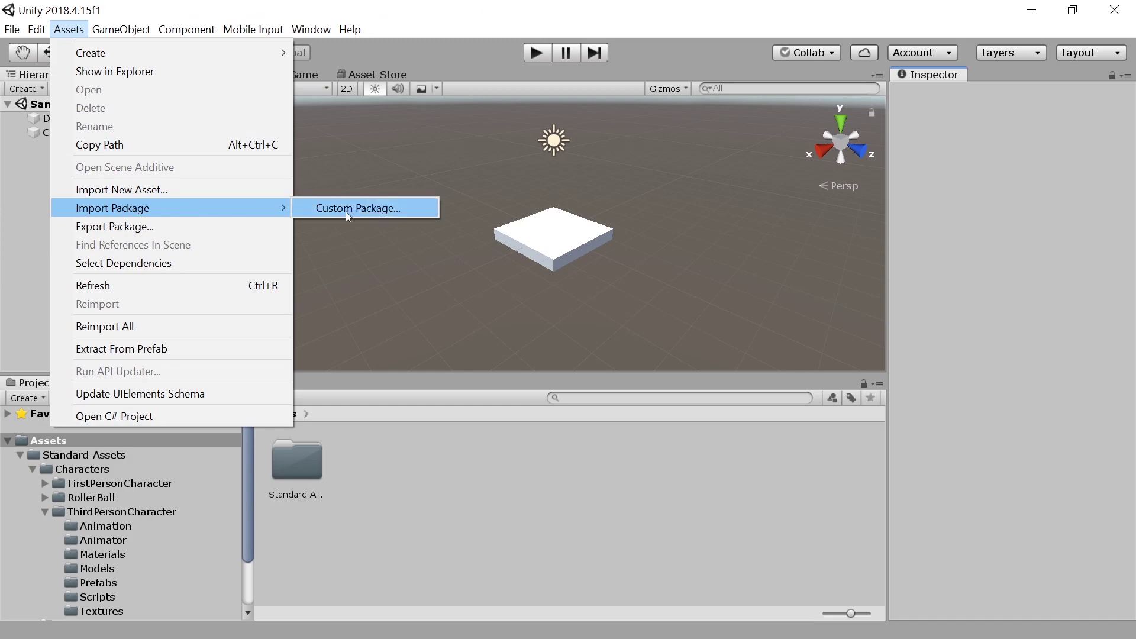
pyautogui.click(345, 211)
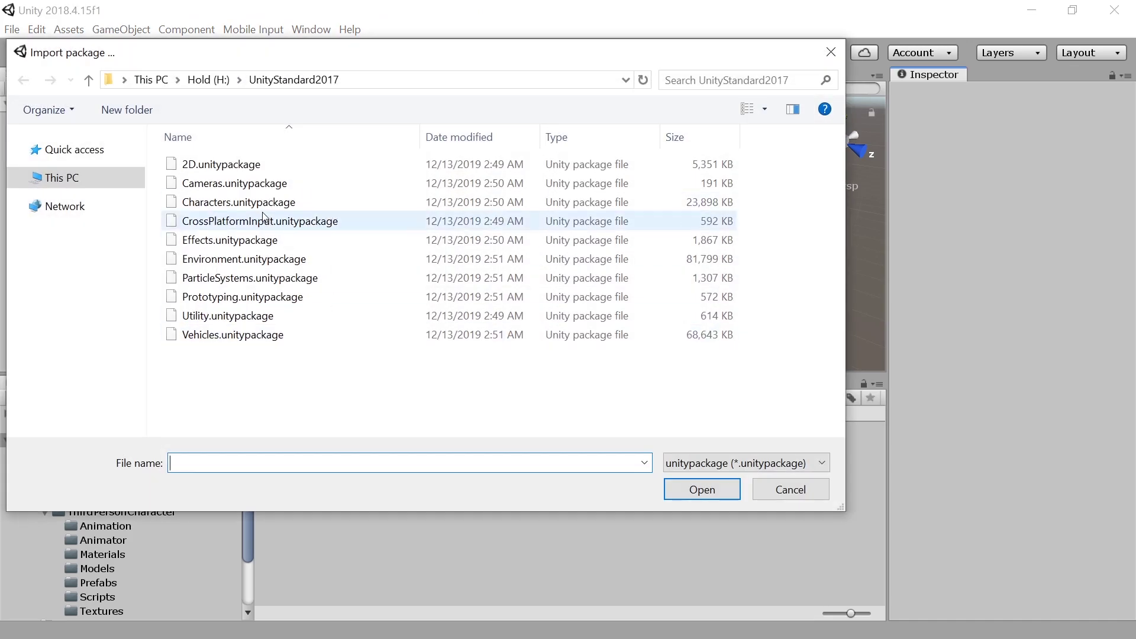
pyautogui.doubleClick(211, 184)
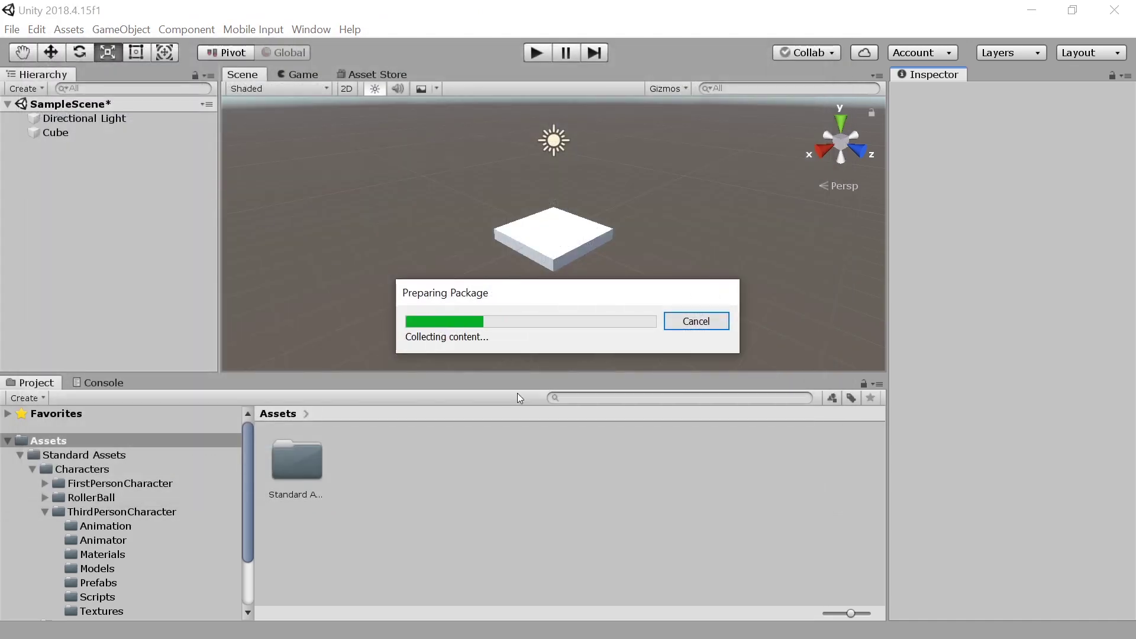
pyautogui.click(774, 523)
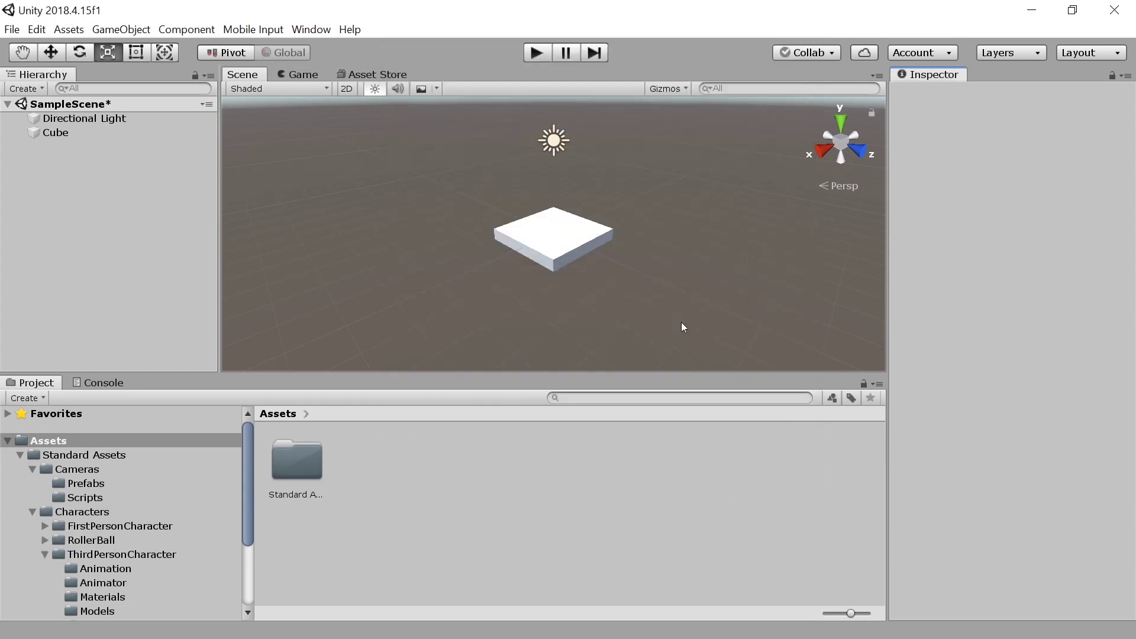
# Place the ThirdPersonController prefab on the cube and set its tag to Player
pyautogui.doubleClick(300, 473)
pyautogui.doubleClick(369, 458)
pyautogui.doubleClick(420, 463)
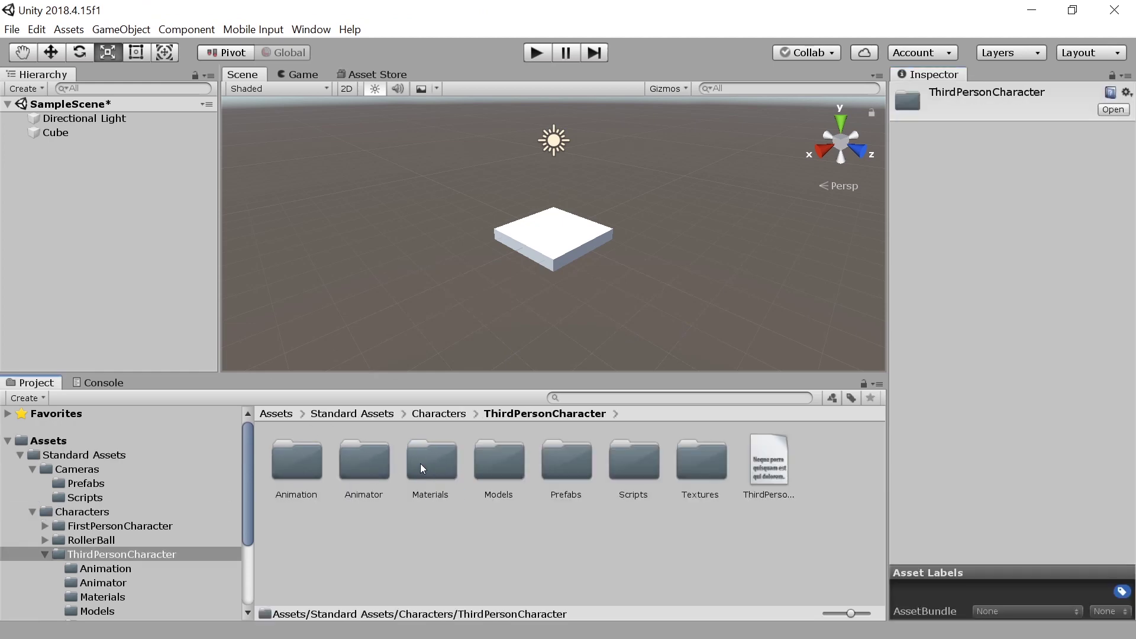
pyautogui.doubleClick(567, 473)
pyautogui.moveTo(364, 458); pyautogui.dragTo(548, 228)
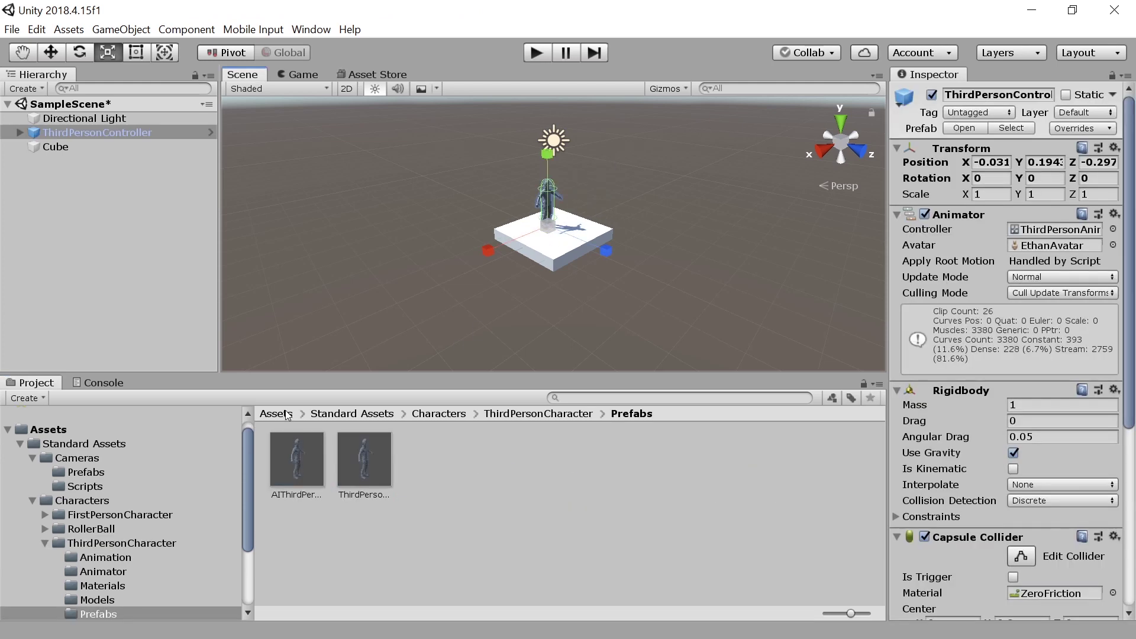
pyautogui.click(979, 112)
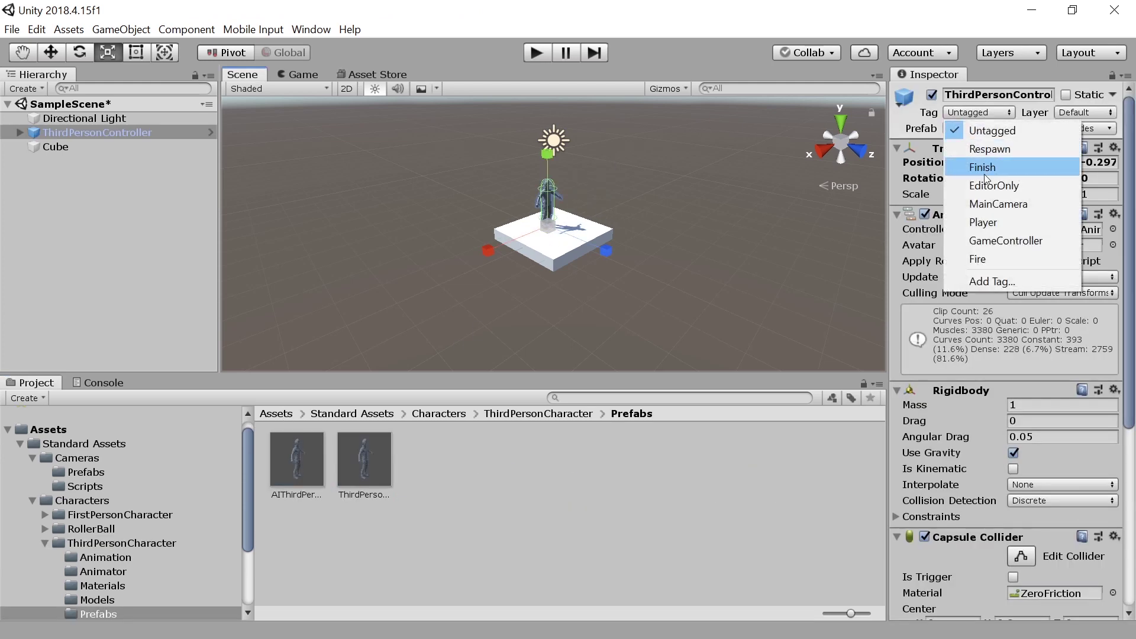
pyautogui.click(982, 223)
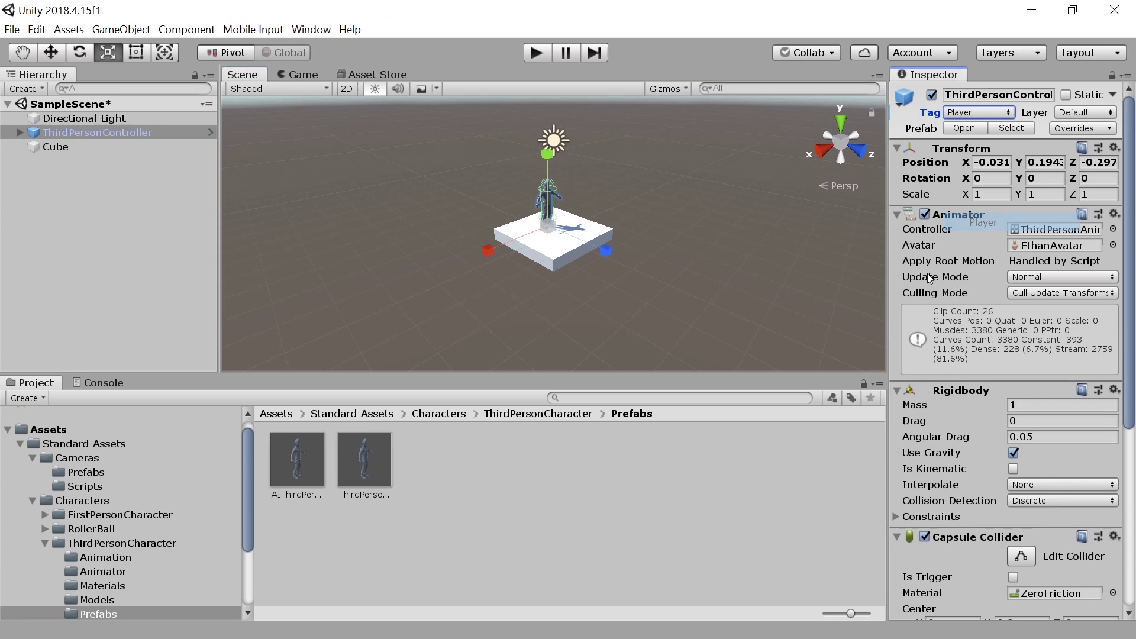
# Open the Standard Assets/Cameras/Prefabs folder
pyautogui.click(374, 413)
pyautogui.doubleClick(308, 471)
pyautogui.doubleClick(296, 460)
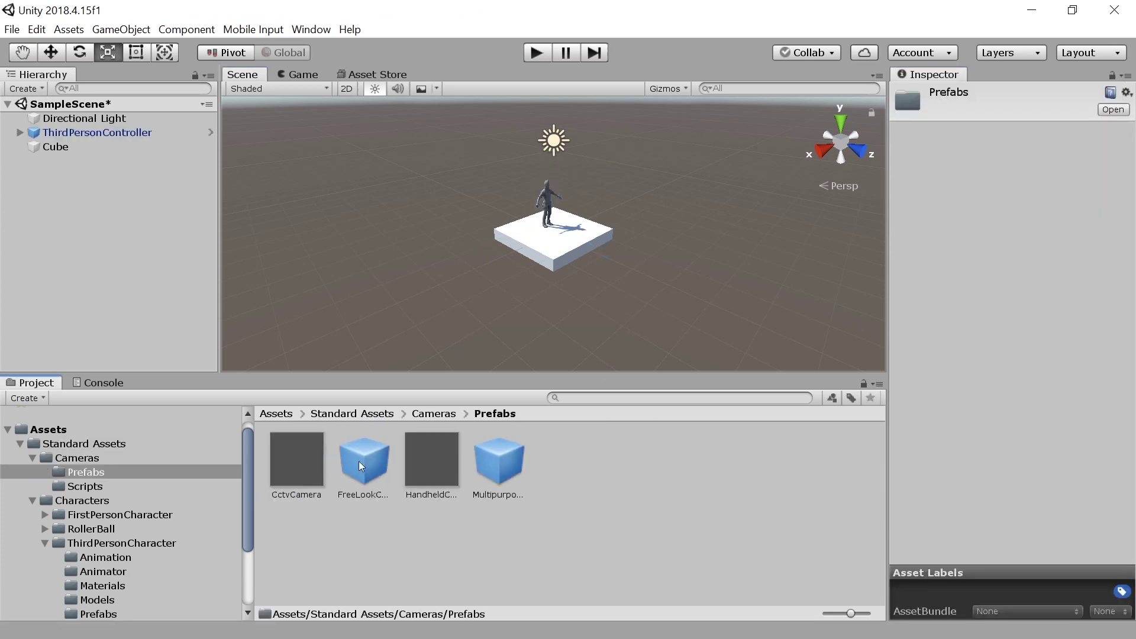
# Drag a MultipurposeCameraRig into the scene and test it in Play mode
pyautogui.moveTo(496, 457); pyautogui.dragTo(550, 237)
pyautogui.click(536, 54)
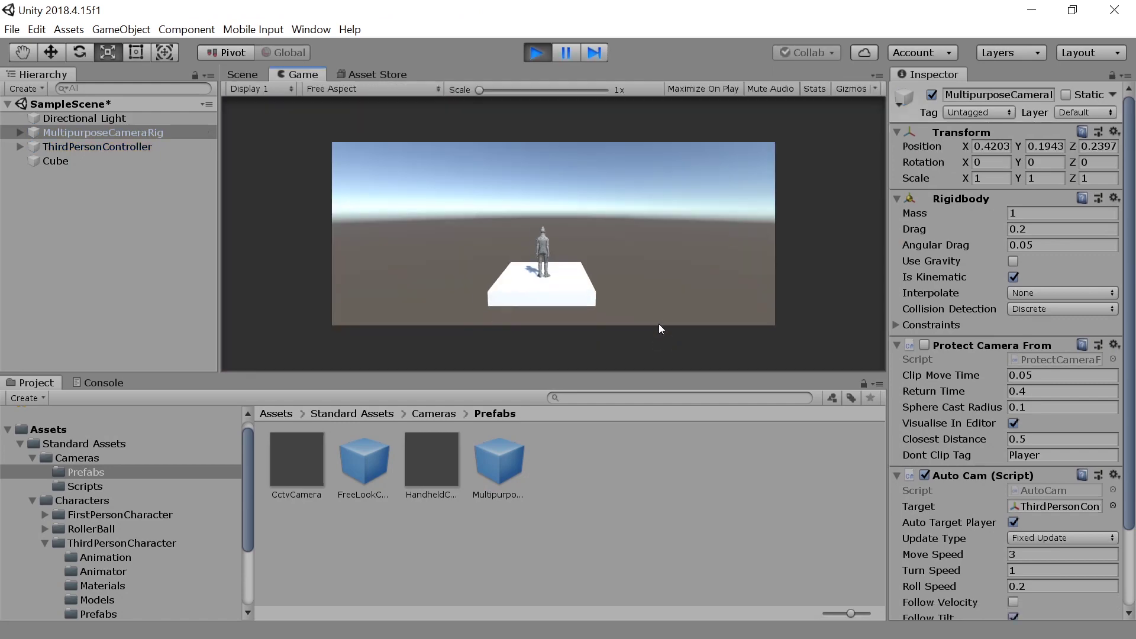
pyautogui.click(537, 53)
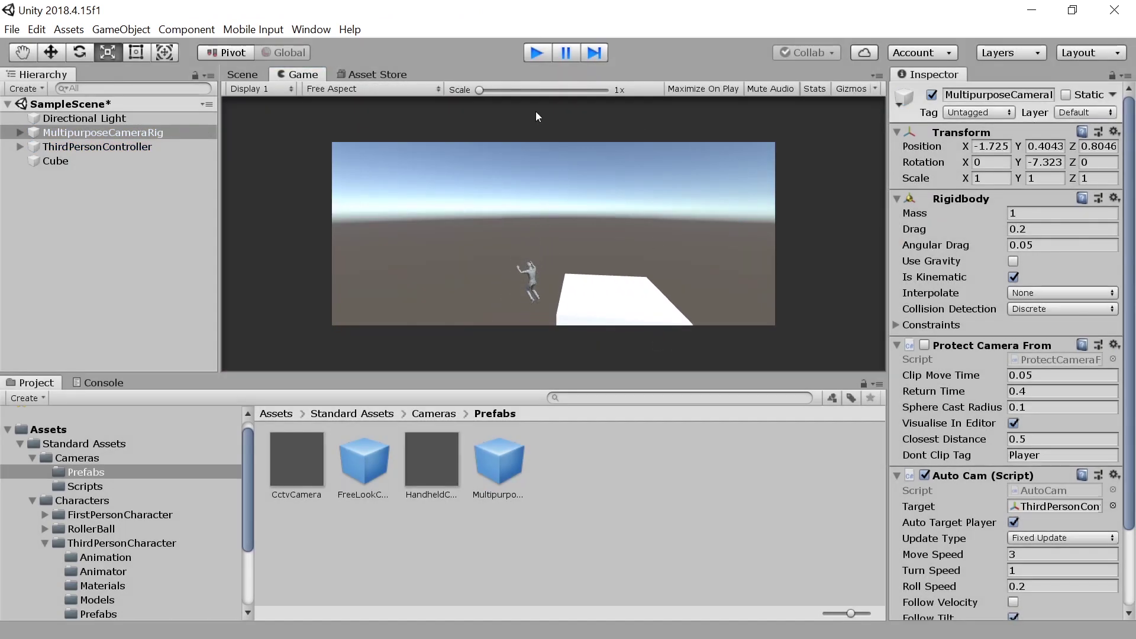
pyautogui.click(283, 416)
pyautogui.click(316, 467)
# Show Standard Assets in Explorer and check its properties: 29.8 MB in 282 files
pyautogui.rightClick(316, 468)
pyautogui.click(407, 114)
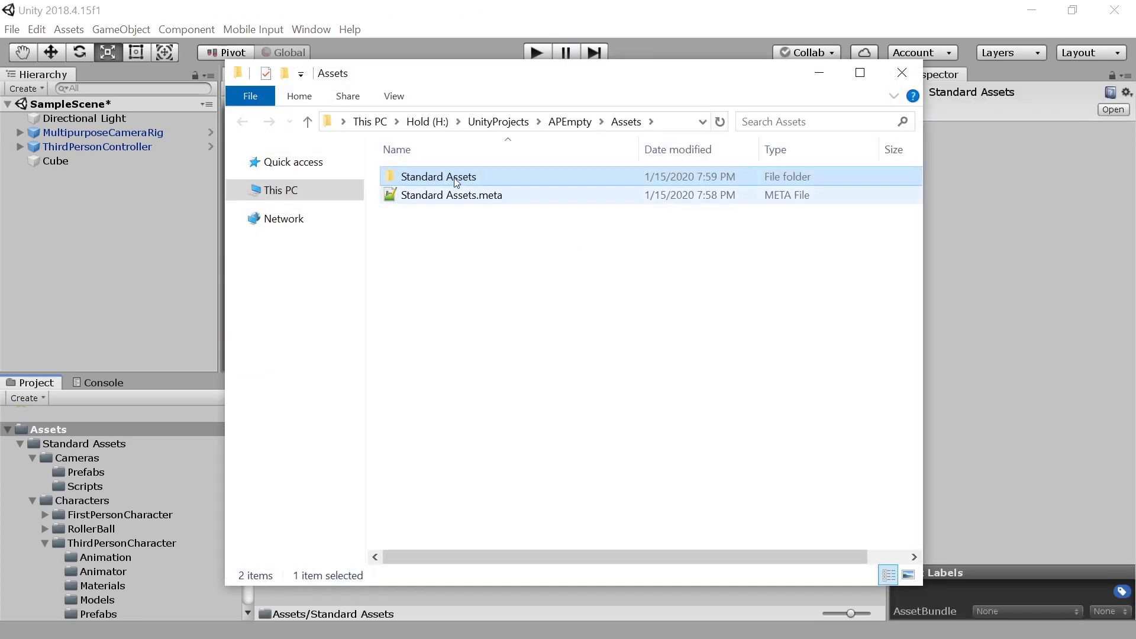
pyautogui.rightClick(444, 177)
pyautogui.click(364, 540)
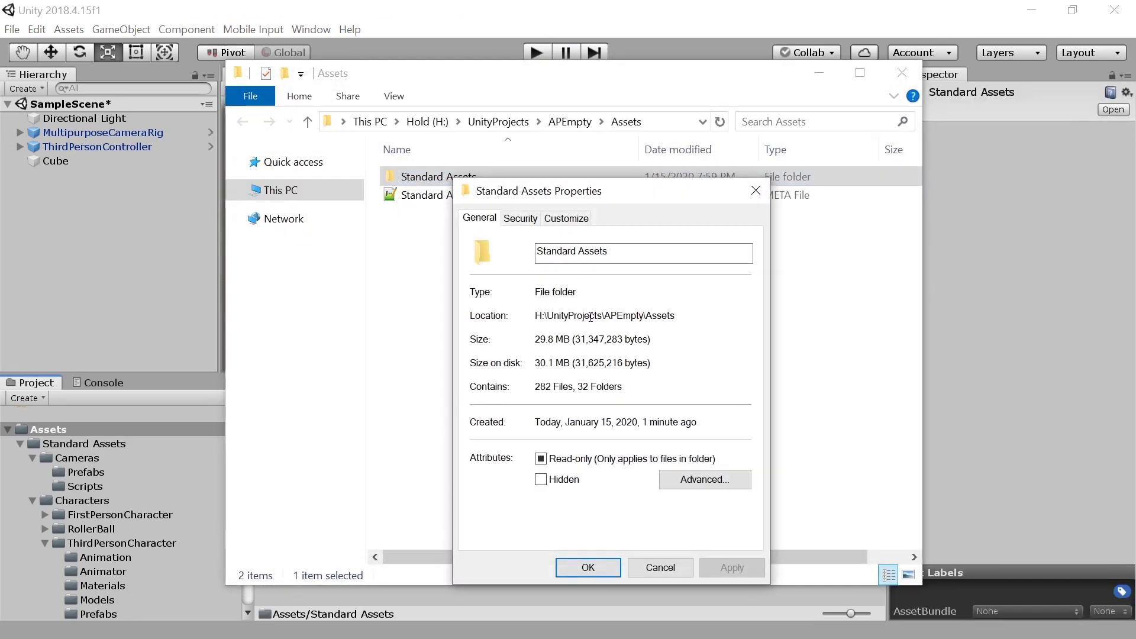
pyautogui.click(747, 195)
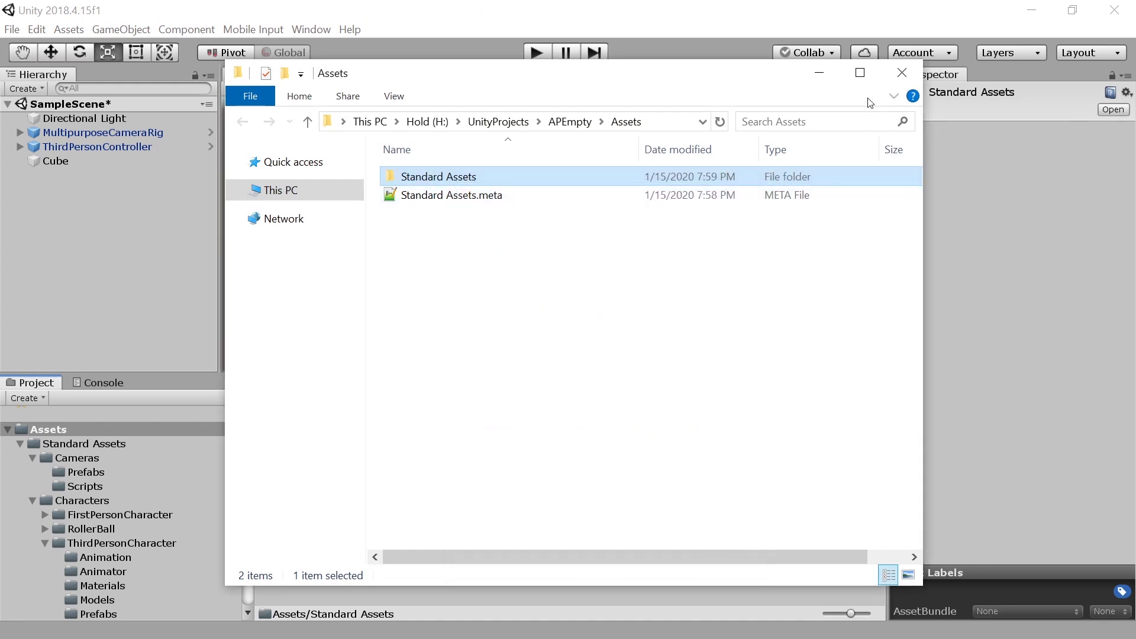